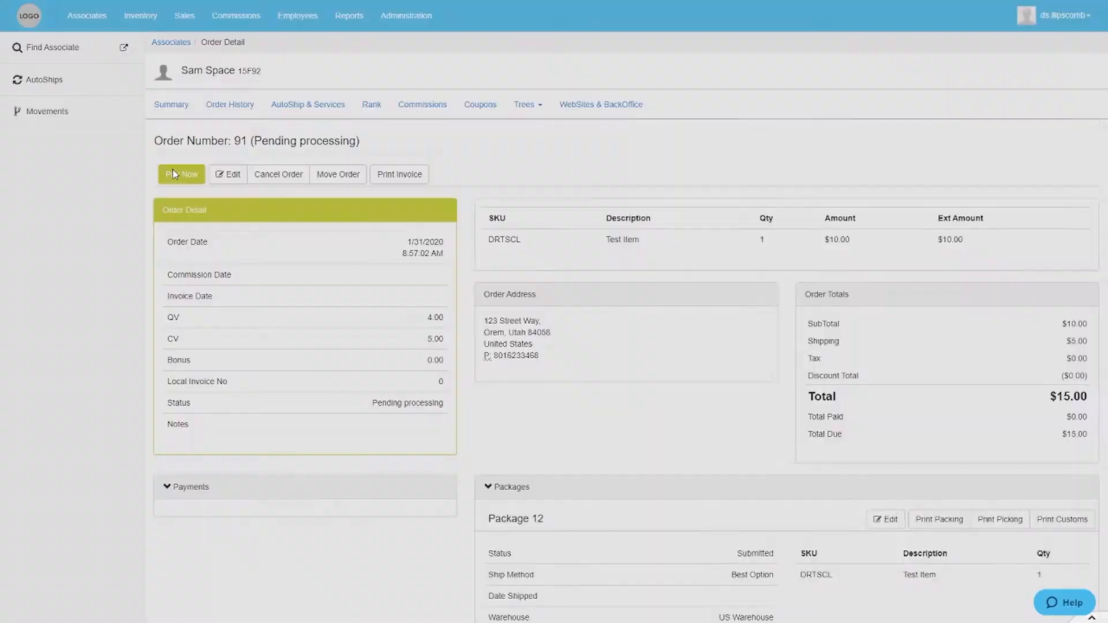
Choose a payment method for the pending Test Item order and start its payment note with "Ven"
{"action": "left_click", "coordinate": [395, 186]}
{"action": "left_click", "coordinate": [466, 205]}
{"action": "type", "text": "Ven"}
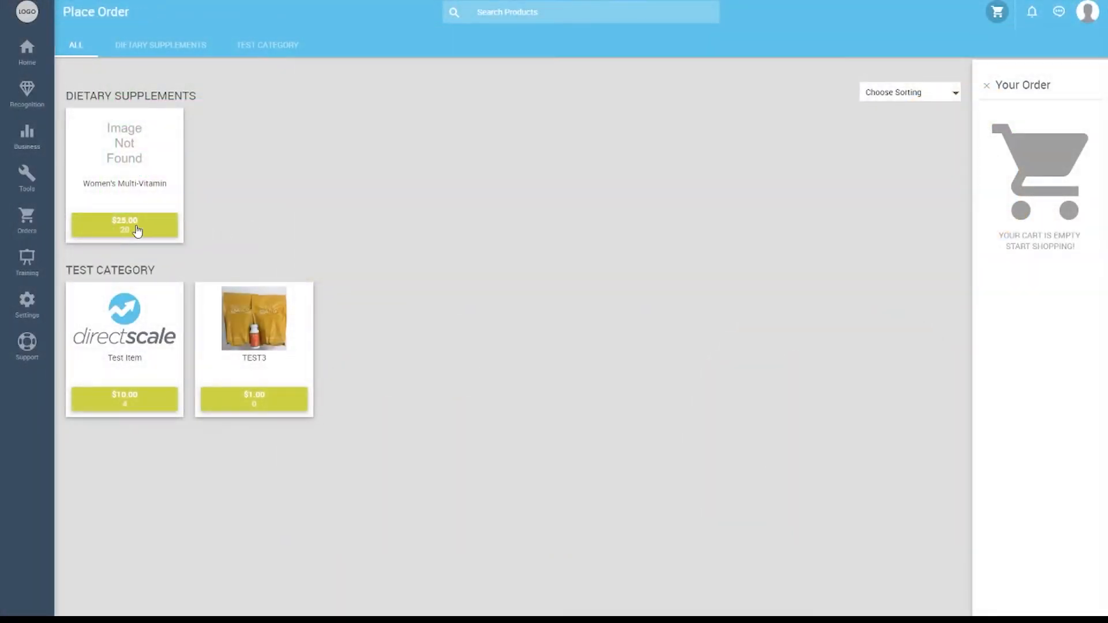
Add the Women's Multi-Vitamin to the cart and select Offline Payment as the payment method at checkout
{"action": "left_click", "coordinate": [137, 231]}
{"action": "left_click", "coordinate": [1037, 161]}
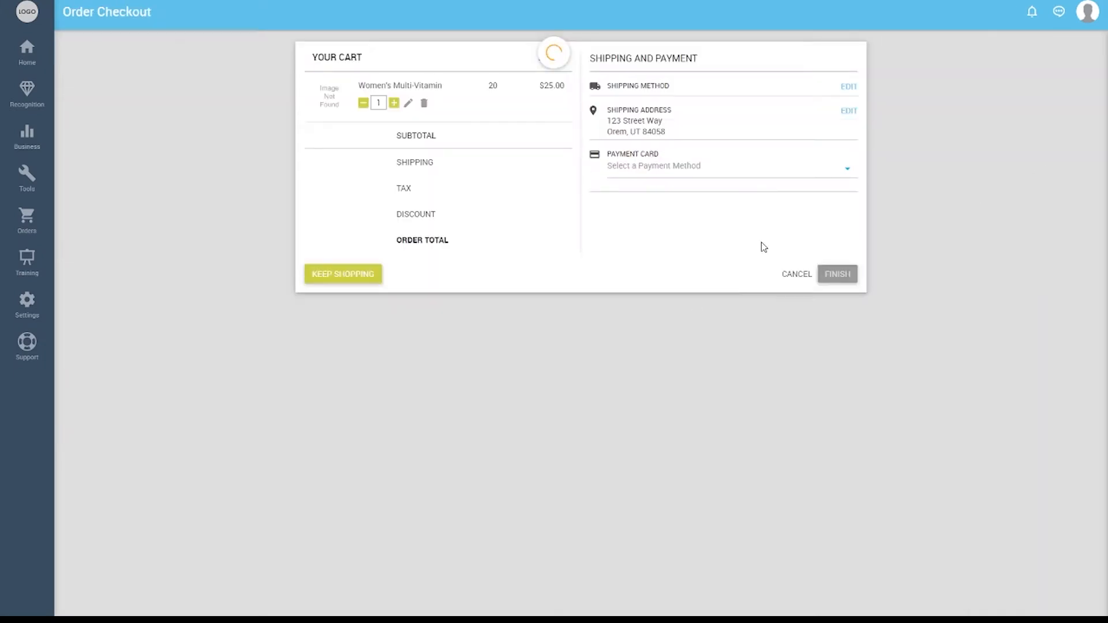
{"action": "left_click", "coordinate": [840, 176]}
{"action": "left_click", "coordinate": [644, 254]}
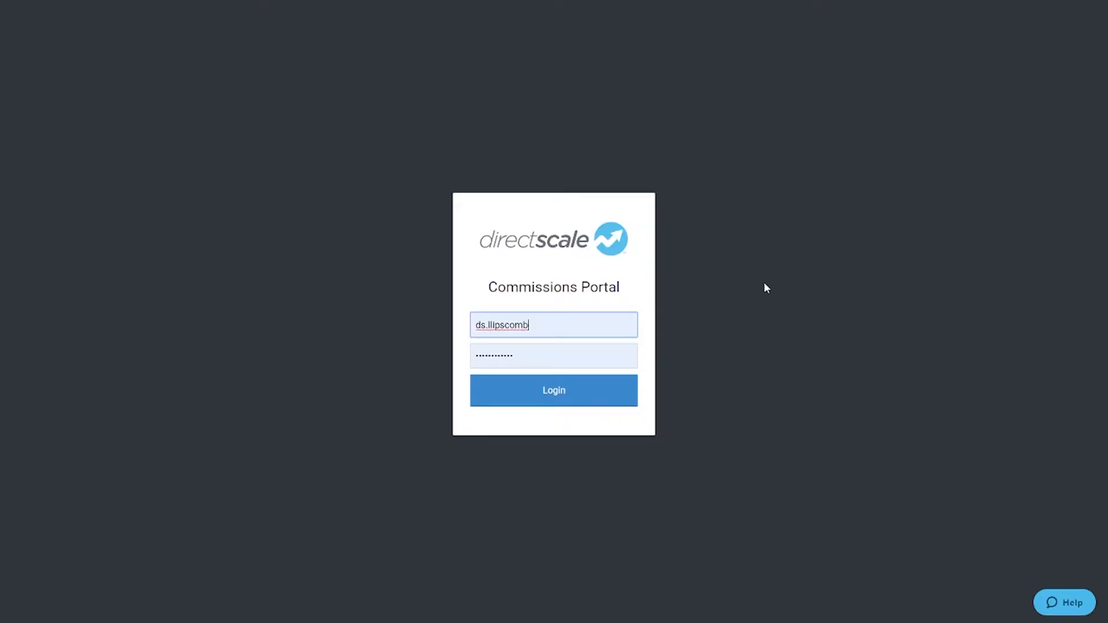
Log in to the Commissions Portal and open the administration page for payment methods
{"action": "left_click", "coordinate": [556, 397]}
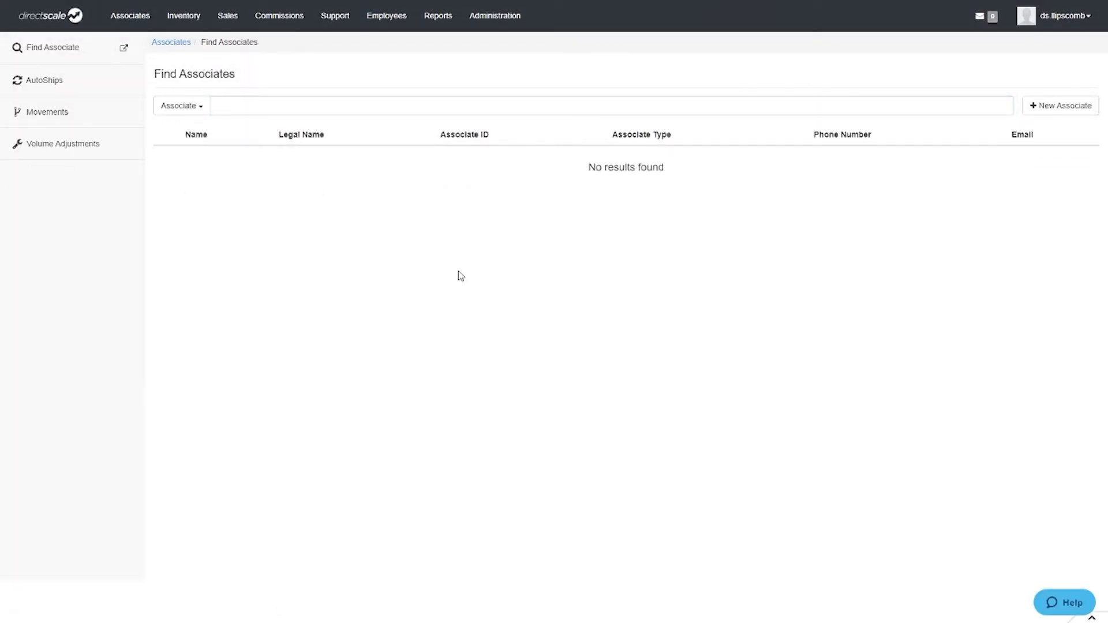
{"action": "left_click", "coordinate": [491, 23]}
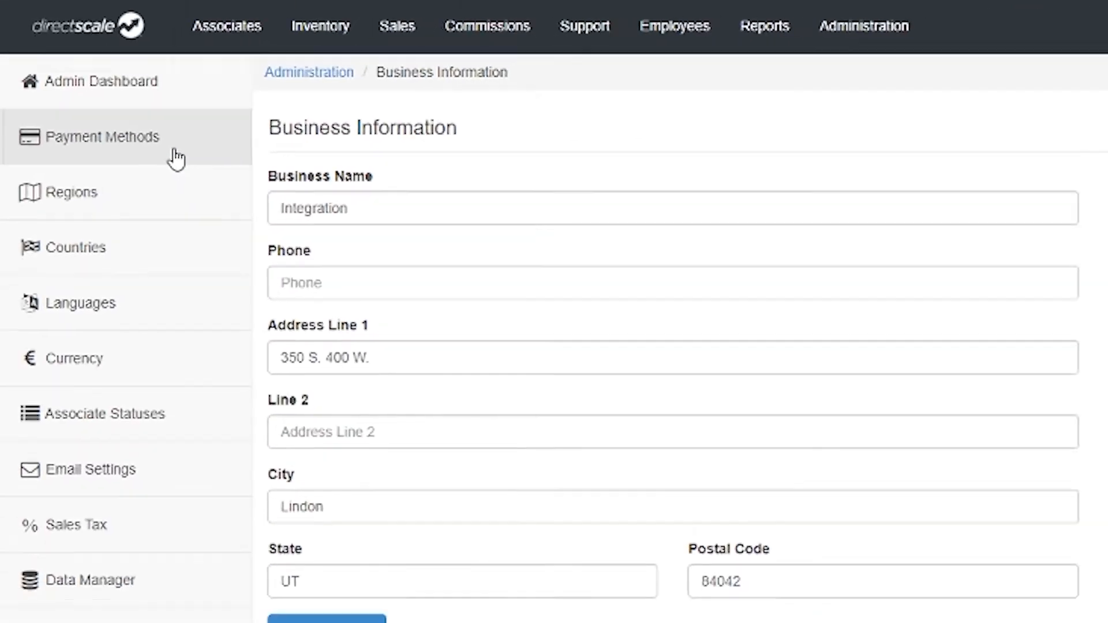
{"action": "left_click", "coordinate": [101, 90]}
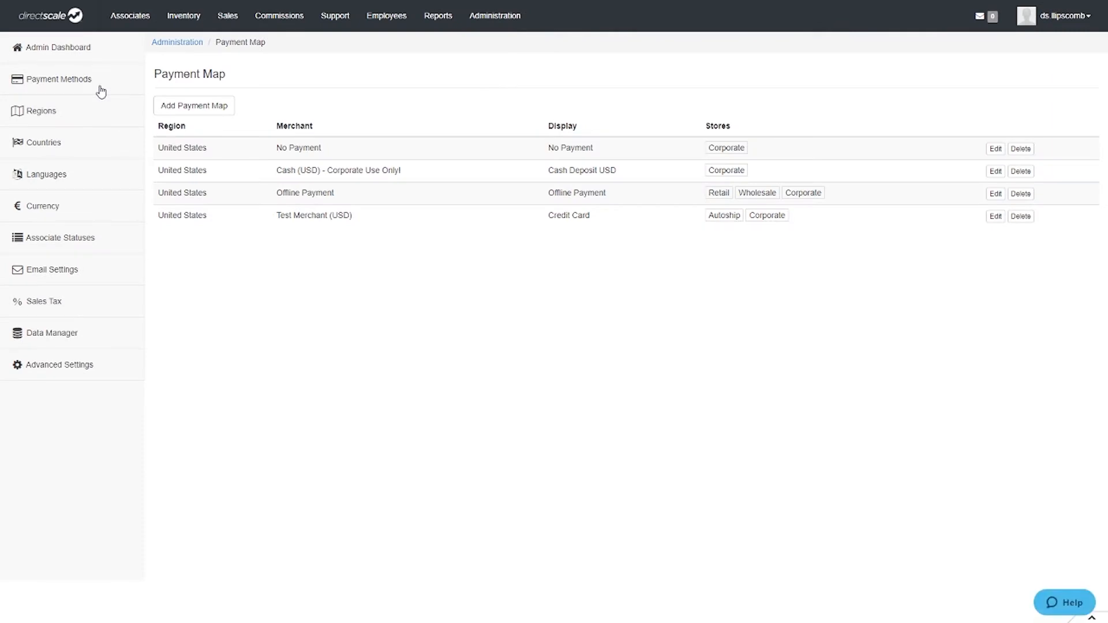
Start a new payment map for the United States region and assign the Corporate, Wholesale and Retail stores
{"action": "left_click", "coordinate": [177, 113]}
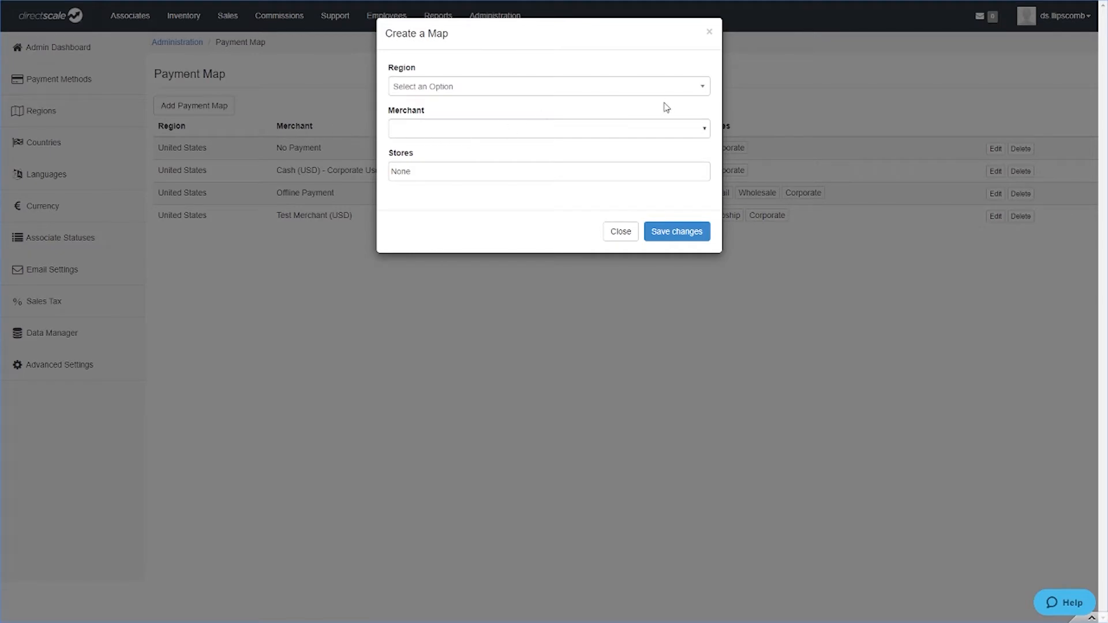
{"action": "left_click", "coordinate": [694, 88]}
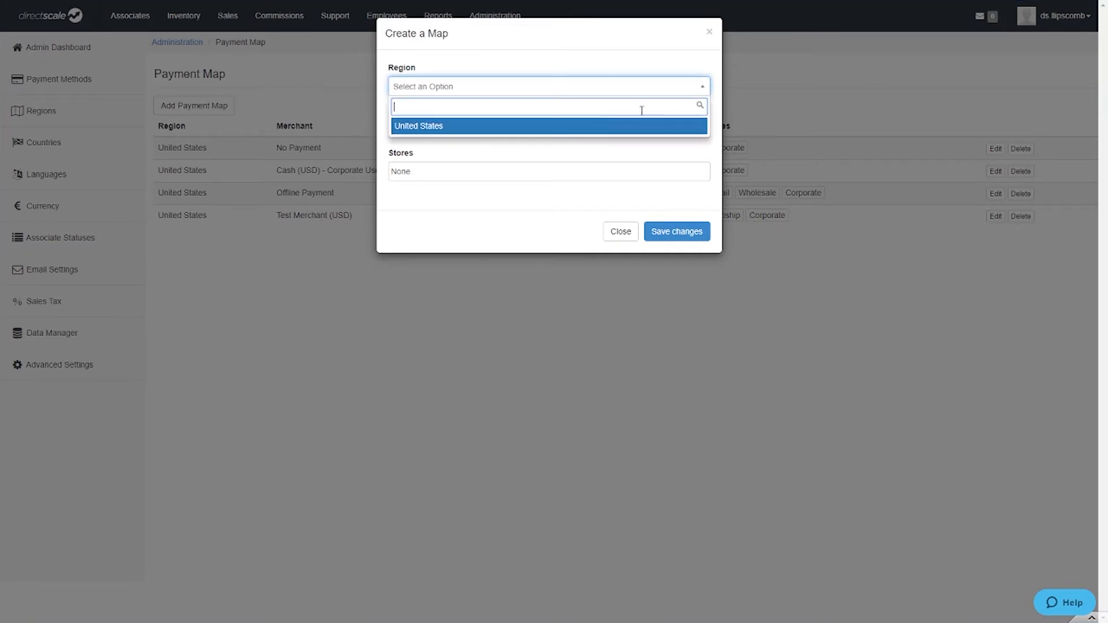
{"action": "left_click", "coordinate": [625, 127]}
{"action": "left_click", "coordinate": [542, 170]}
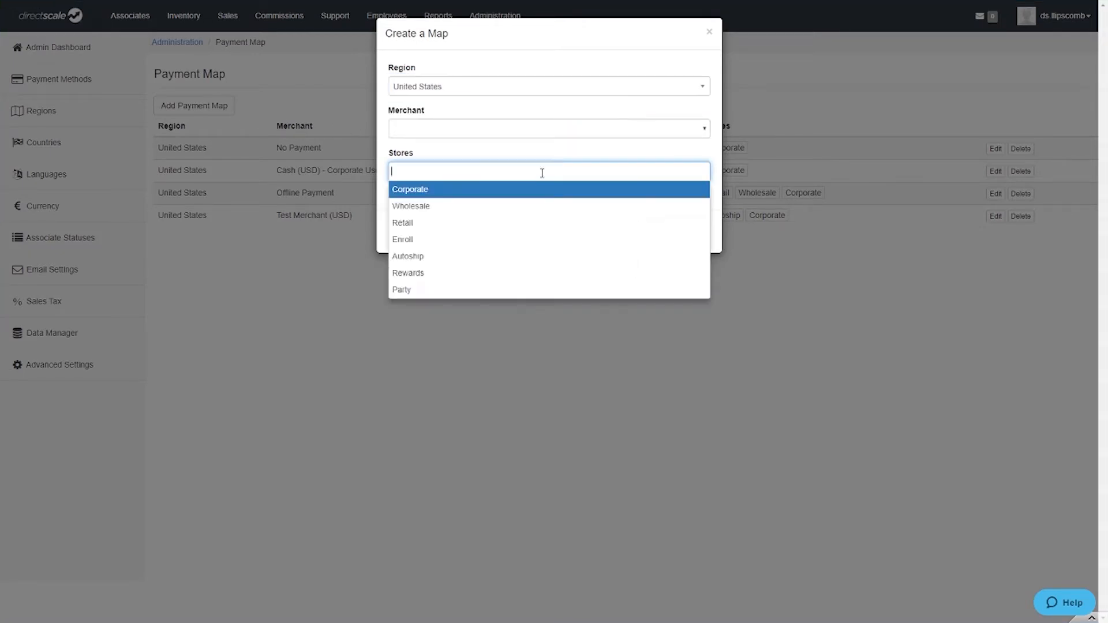
{"action": "left_click", "coordinate": [516, 191]}
{"action": "left_click", "coordinate": [521, 173]}
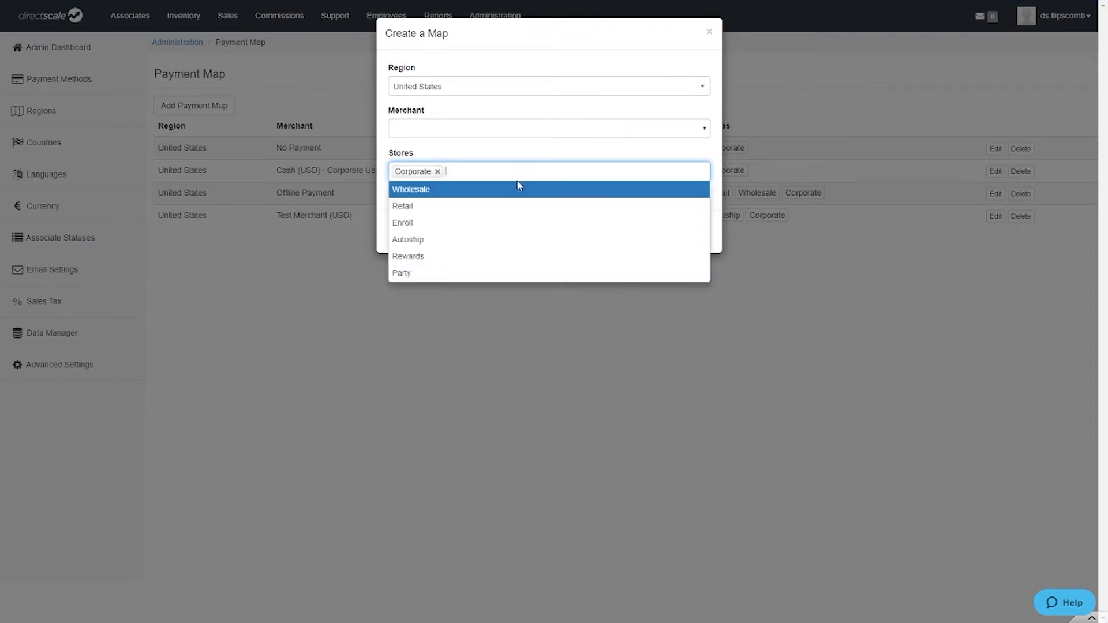
{"action": "left_click", "coordinate": [506, 192]}
{"action": "left_click", "coordinate": [534, 176]}
{"action": "left_click", "coordinate": [534, 190]}
Set the new payment map's merchant to Offline Payment and save the map
{"action": "left_click", "coordinate": [695, 129]}
{"action": "scroll", "coordinate": [447, 482], "scroll_direction": "down", "scroll_amount": 5}
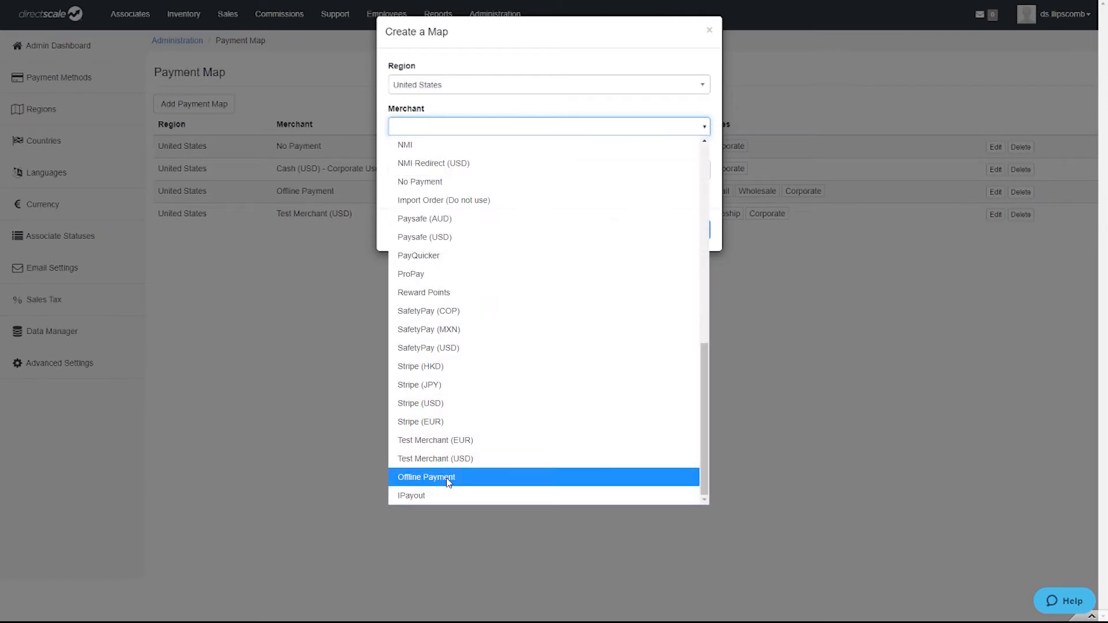
{"action": "left_click", "coordinate": [447, 479]}
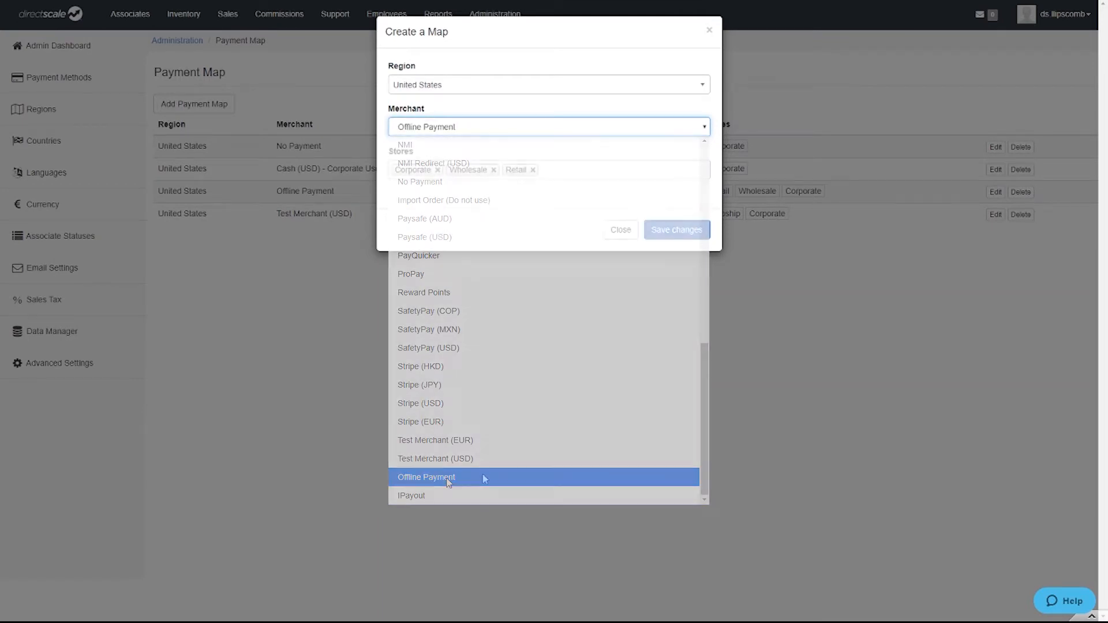
{"action": "left_click", "coordinate": [678, 230]}
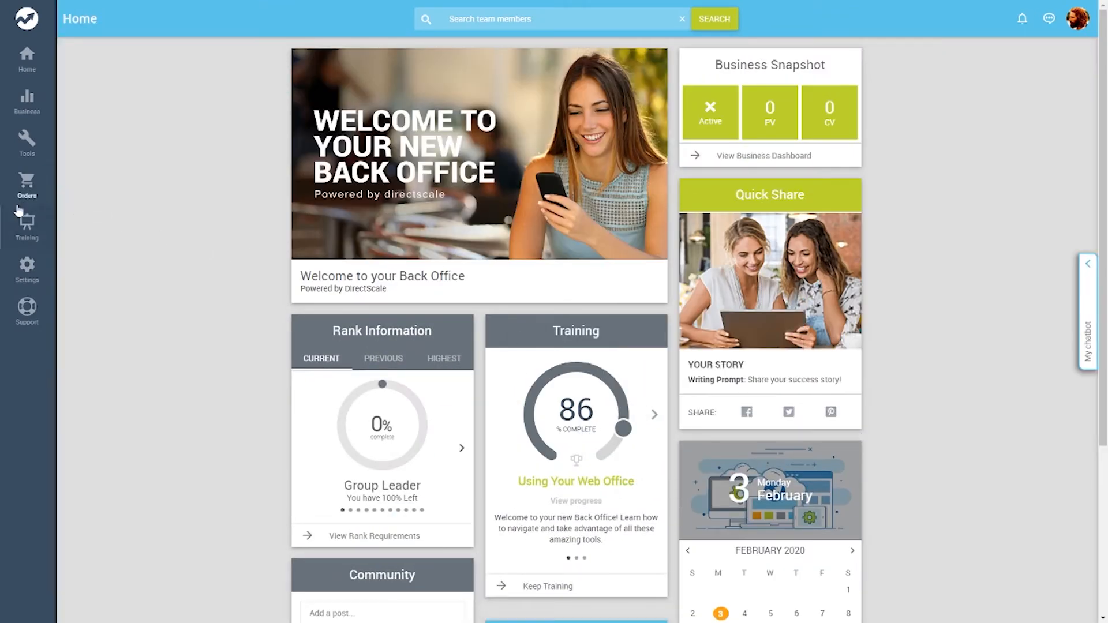
Start a new order in the Back Office, add one Women's Multi-Vitamin and proceed to checkout
{"action": "left_click", "coordinate": [49, 198]}
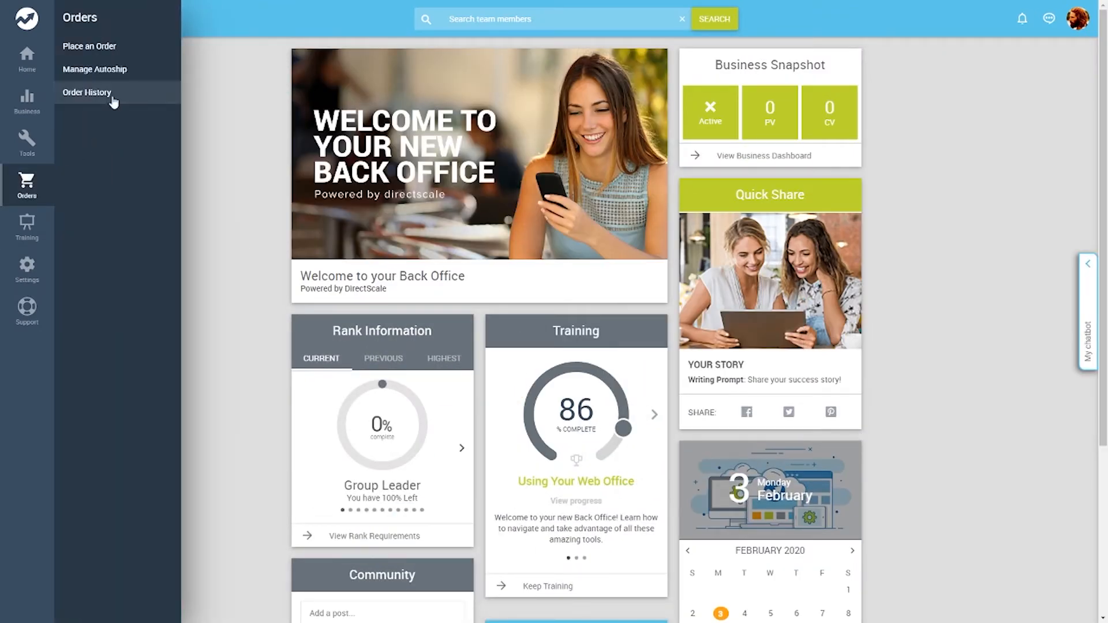
{"action": "left_click", "coordinate": [119, 53]}
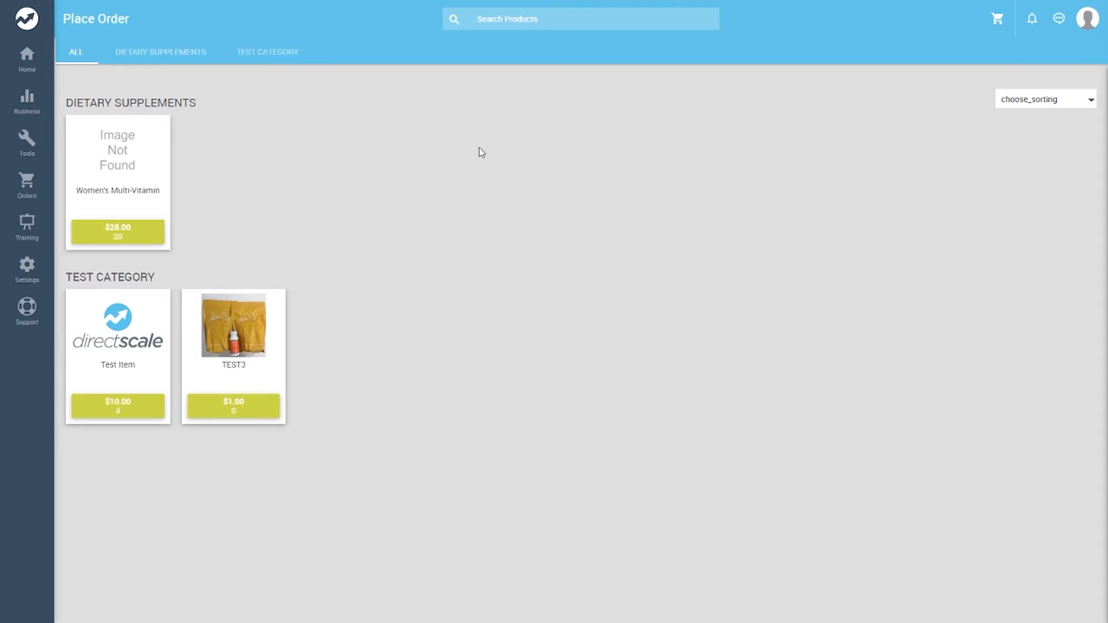
{"action": "left_click", "coordinate": [147, 238]}
{"action": "left_click", "coordinate": [998, 21]}
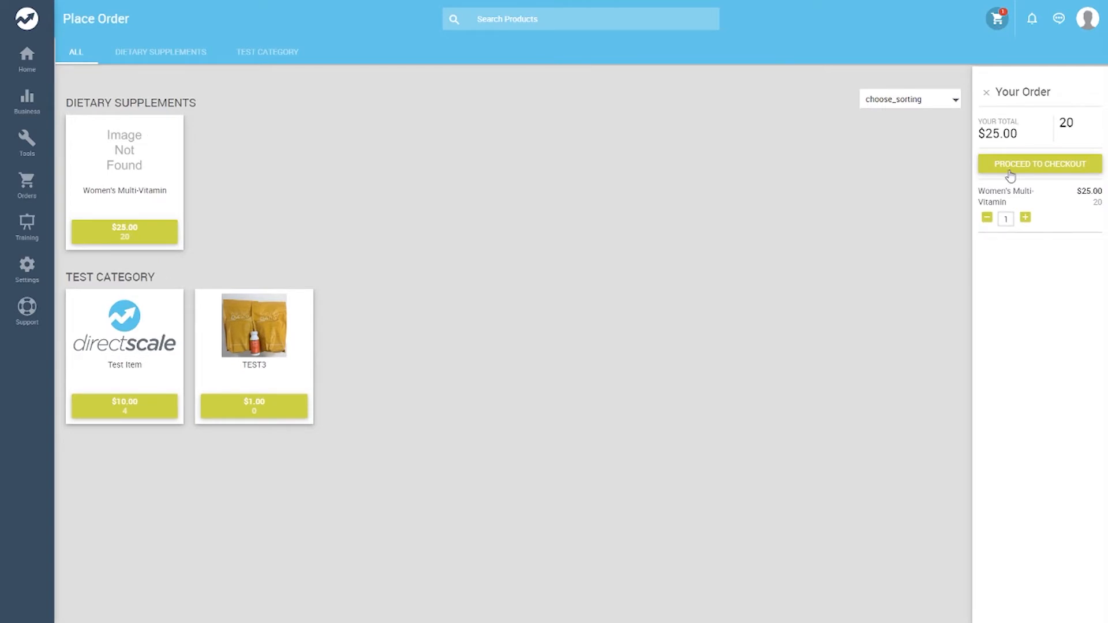
{"action": "left_click", "coordinate": [1009, 168]}
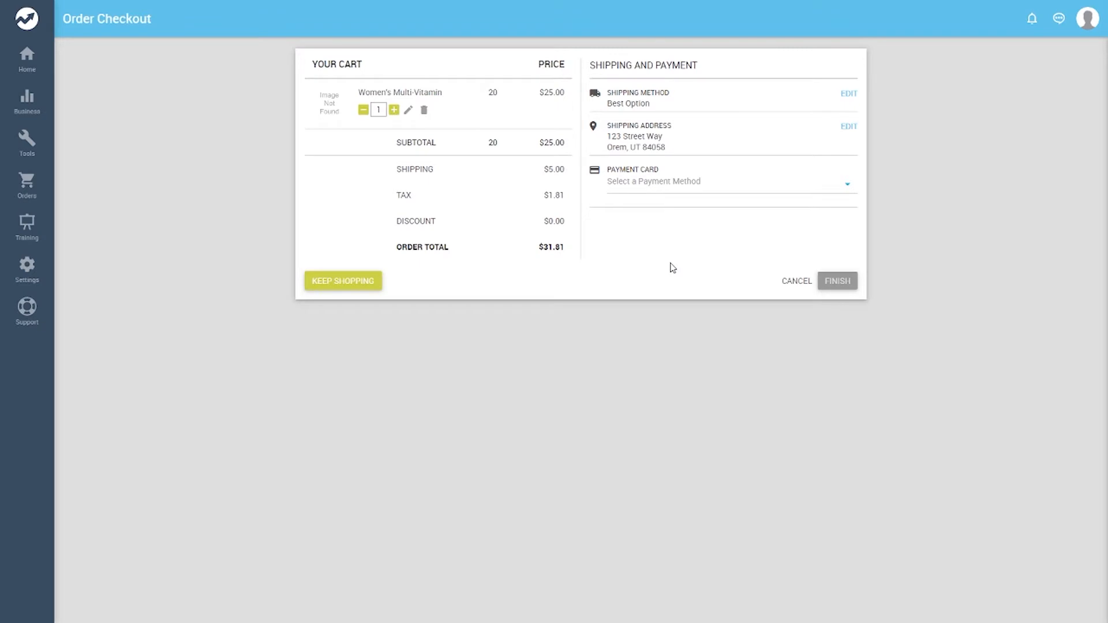
Choose Offline Payment as the order's payment method and submit the order
{"action": "left_click", "coordinate": [846, 185]}
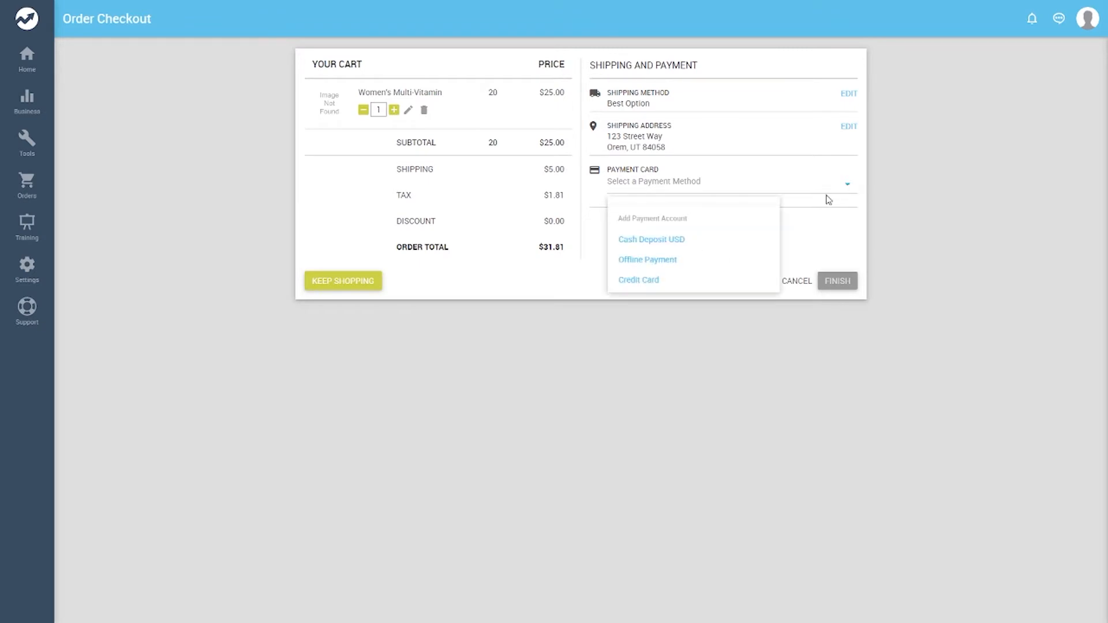
{"action": "left_click", "coordinate": [696, 267]}
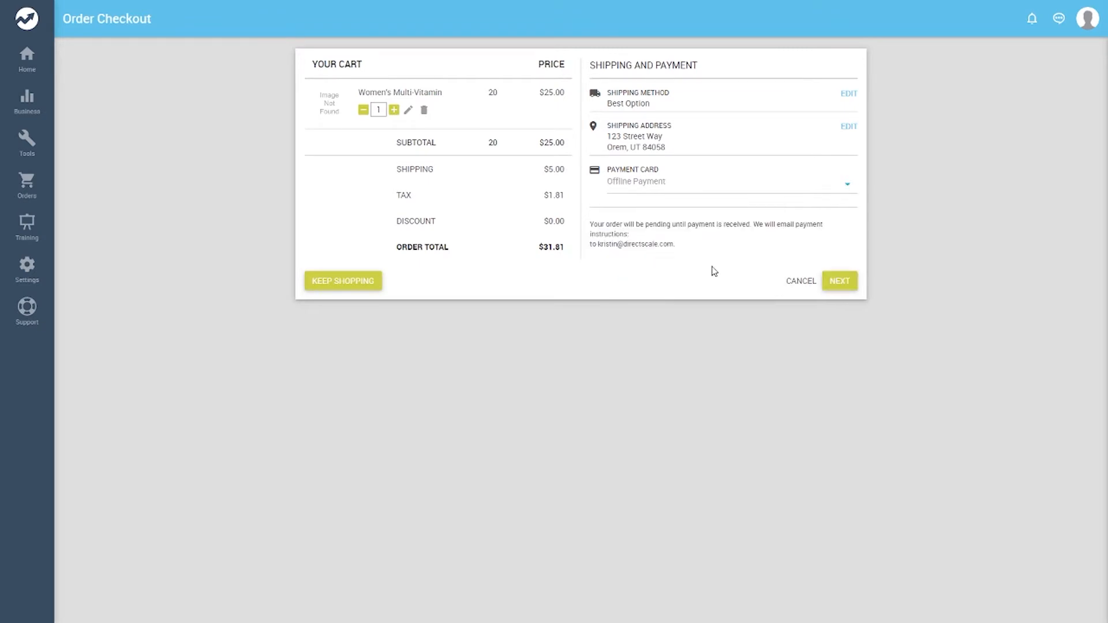
{"action": "left_click", "coordinate": [837, 281]}
Highlight the confirmation email notice and the order number on the order confirmation
{"action": "left_click_drag", "start_coordinate": [429, 96], "coordinate": [663, 99]}
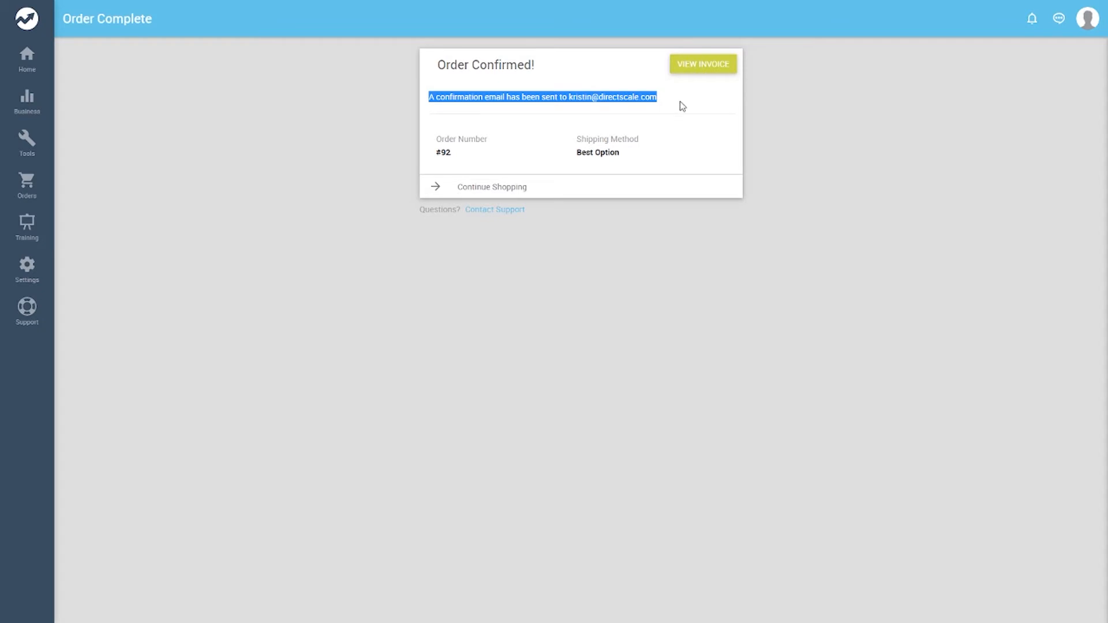
{"action": "left_click", "coordinate": [442, 152]}
{"action": "double_click", "coordinate": [441, 151]}
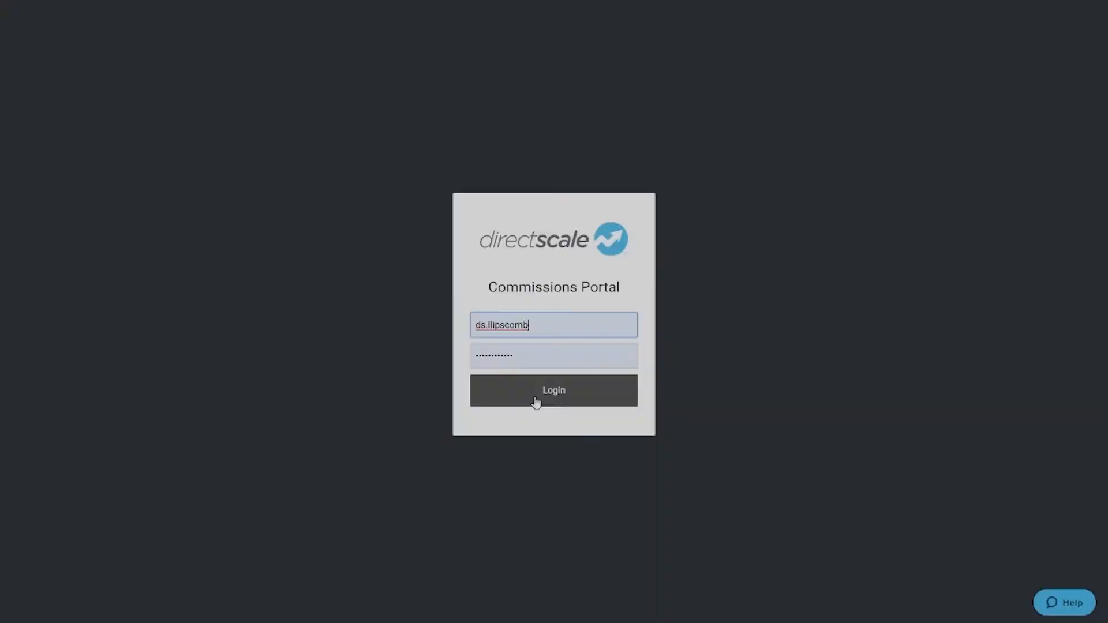
Log back in to the Commissions Portal and open the Sales dashboard
{"action": "left_click", "coordinate": [536, 400]}
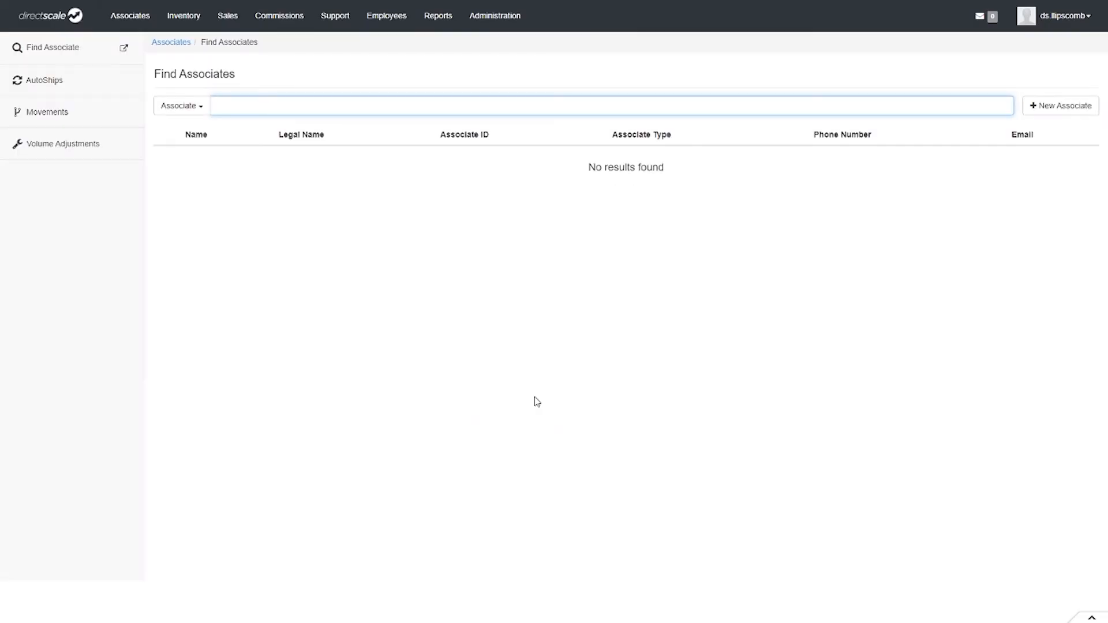
{"action": "left_click", "coordinate": [227, 16]}
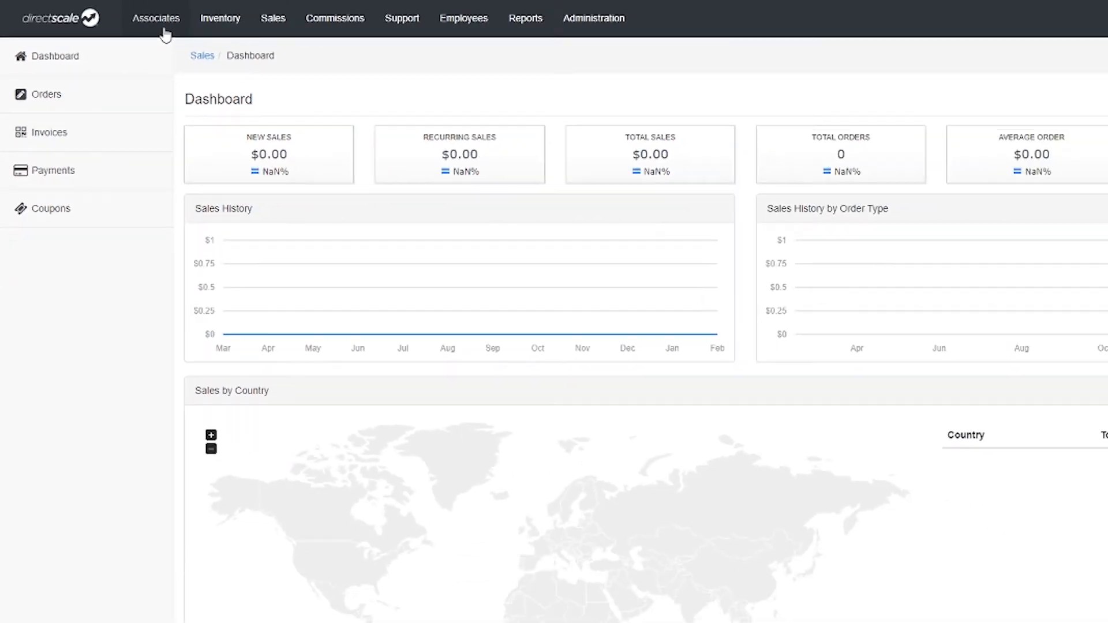
Search for the associate by name and open the newest pending order from their order history
{"action": "left_click", "coordinate": [163, 29]}
{"action": "type", "text": "Sam Spa"}
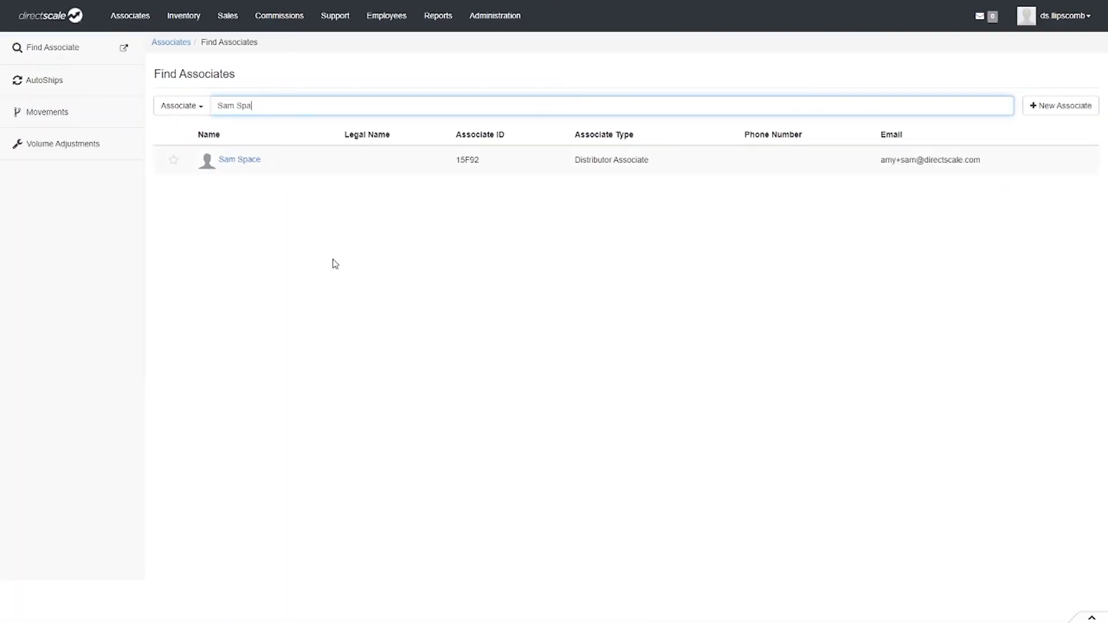
{"action": "left_click", "coordinate": [248, 161]}
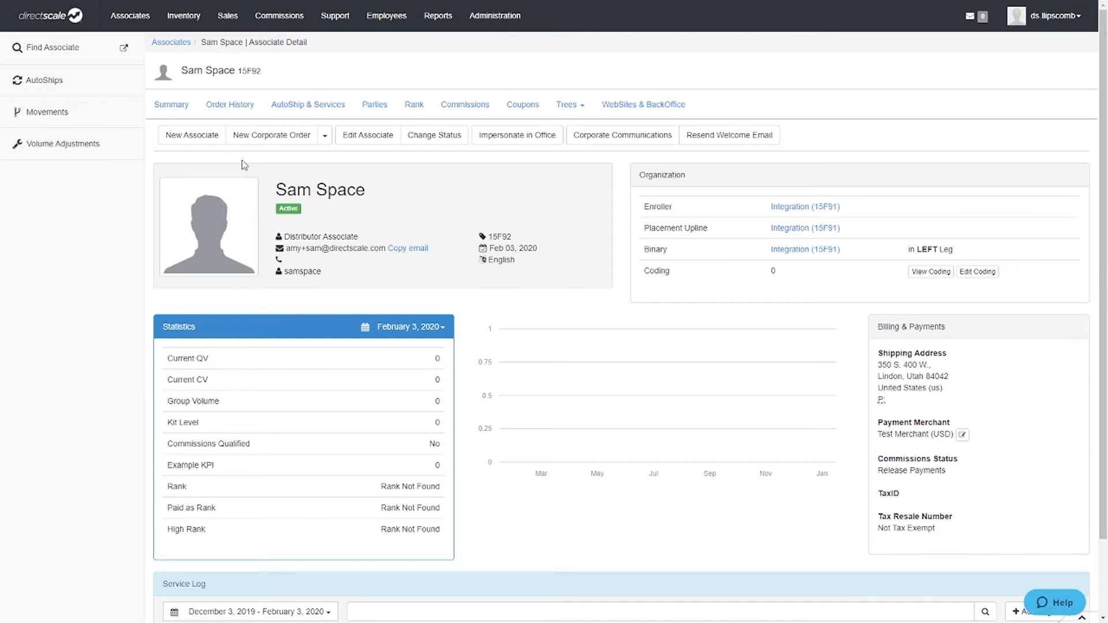
{"action": "left_click", "coordinate": [229, 104]}
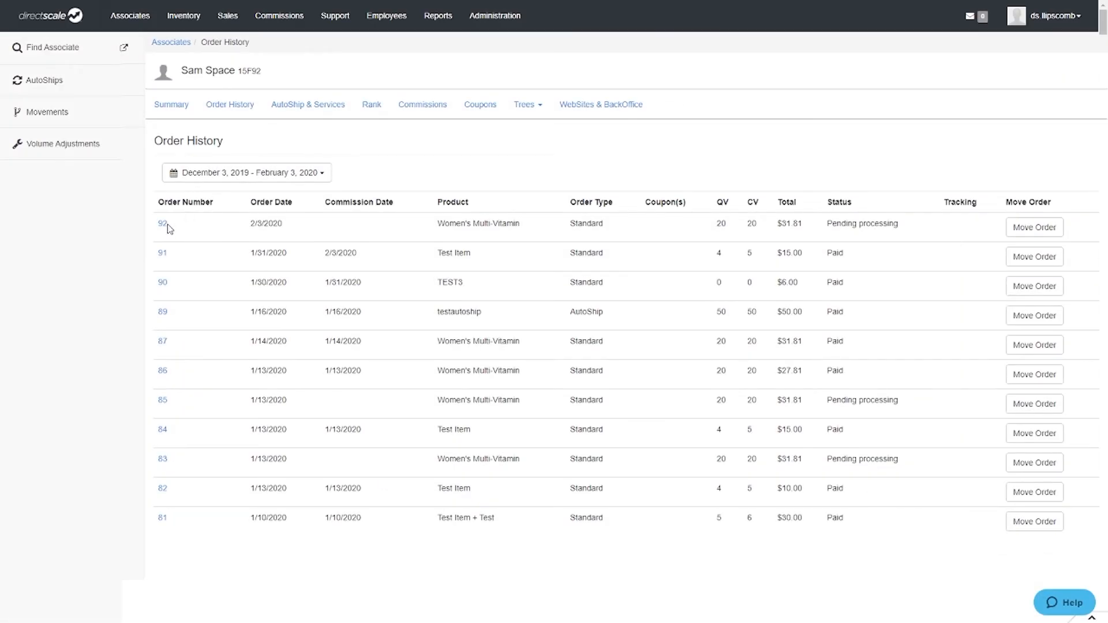
{"action": "left_click", "coordinate": [163, 224]}
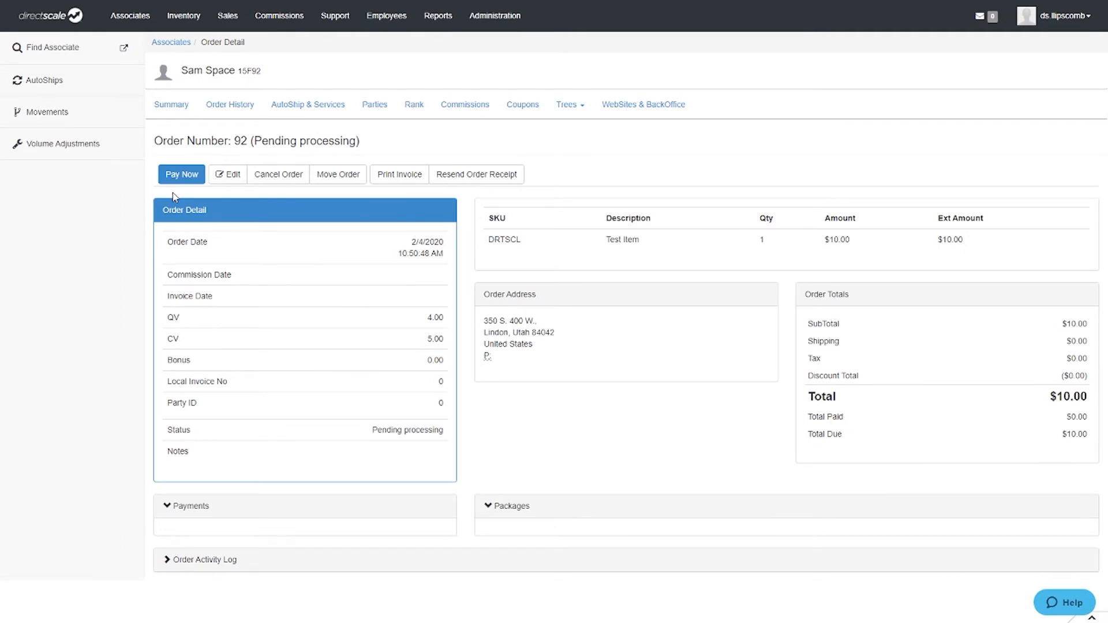
Try to pay the pending order's $10 amount with Offline Payment
{"action": "left_click", "coordinate": [185, 180]}
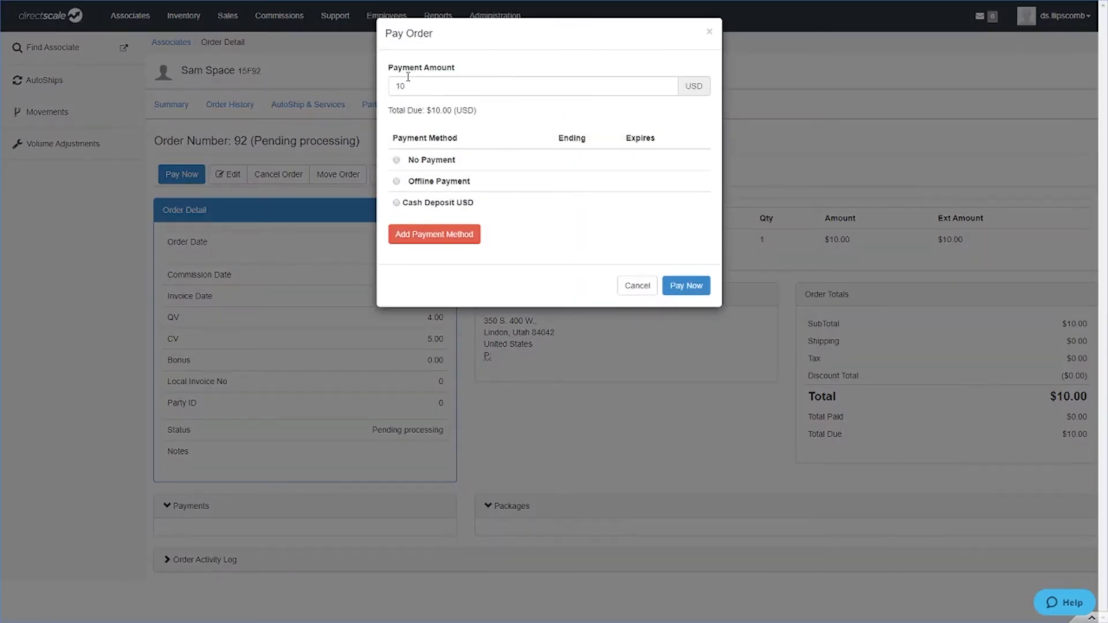
{"action": "left_click", "coordinate": [401, 86]}
{"action": "double_click", "coordinate": [401, 87]}
{"action": "left_click", "coordinate": [445, 104]}
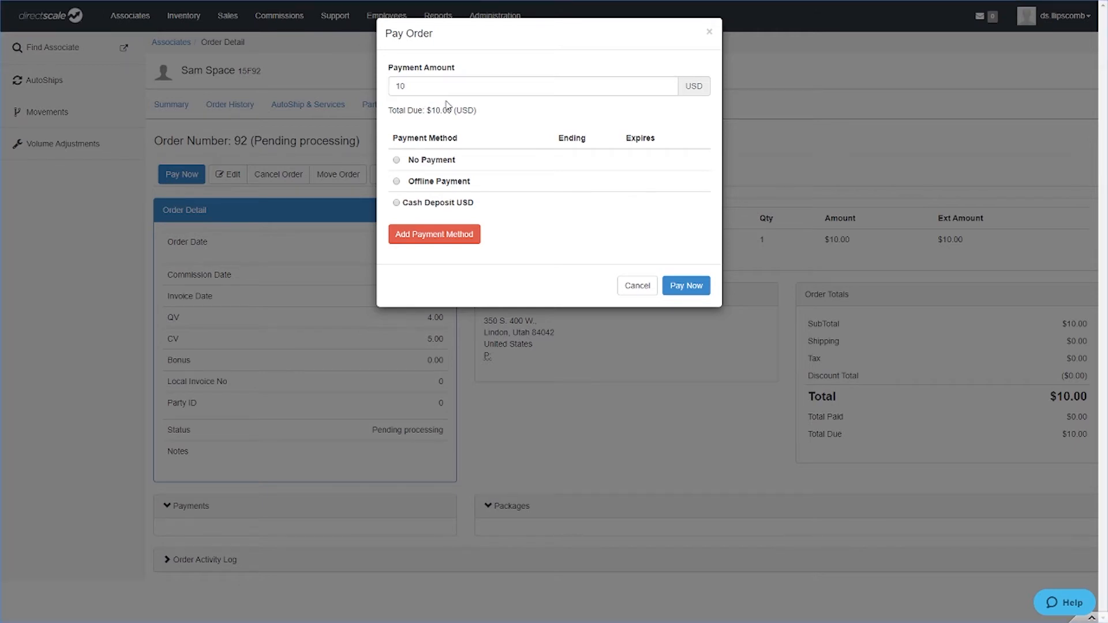
{"action": "left_click", "coordinate": [402, 184]}
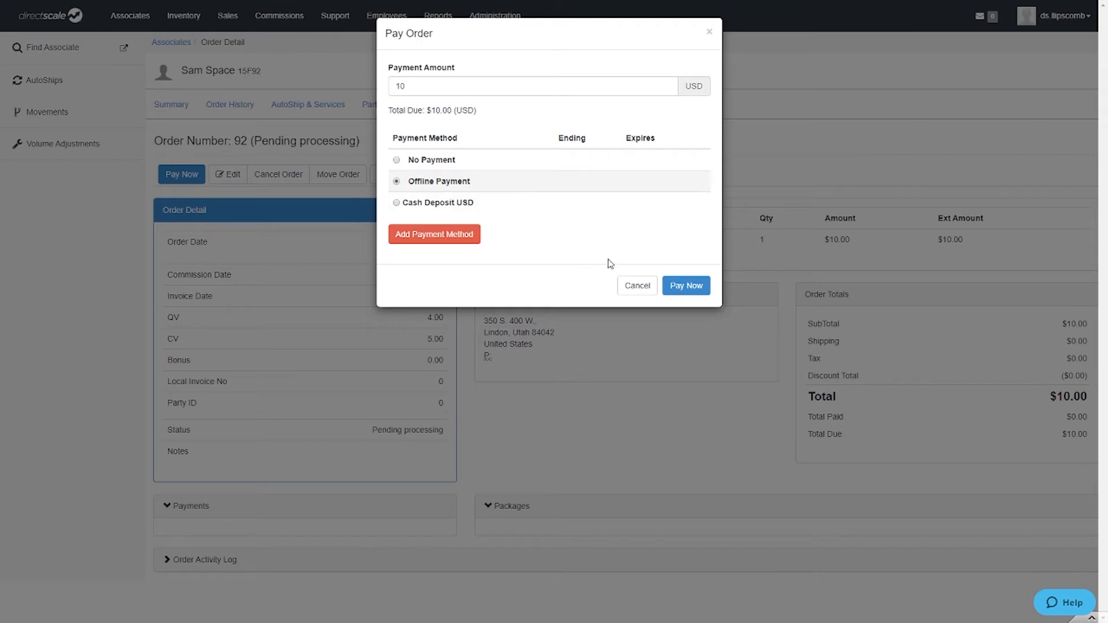
{"action": "left_click", "coordinate": [680, 289]}
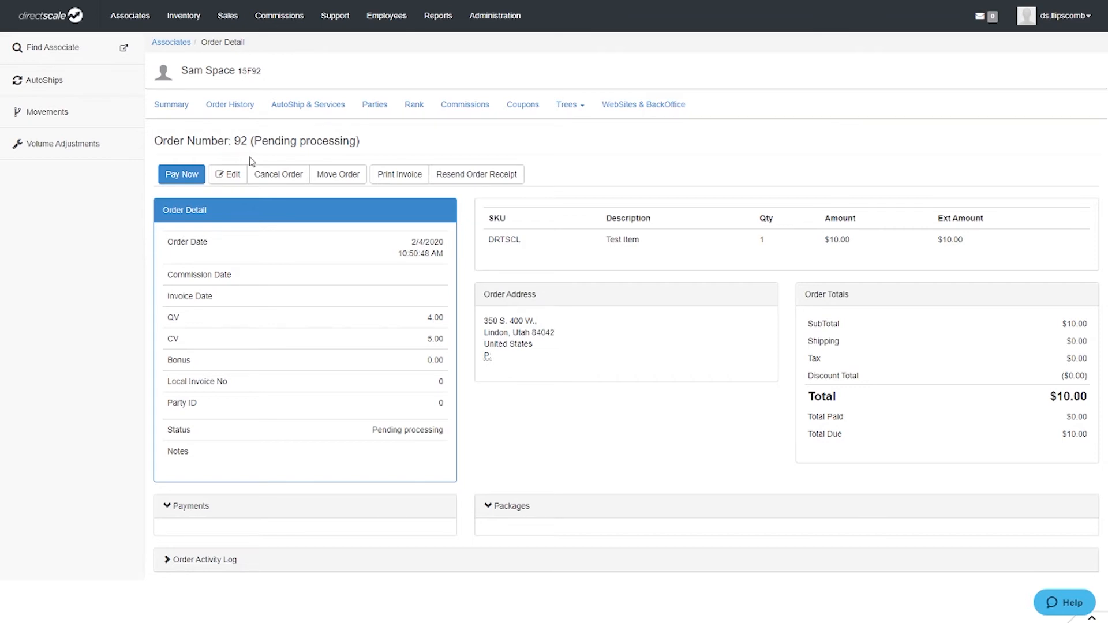
Pay the order's $10 with Cash Deposit USD, add the note "Venmo - 02032020" and review the recorded payment
{"action": "left_click", "coordinate": [191, 175]}
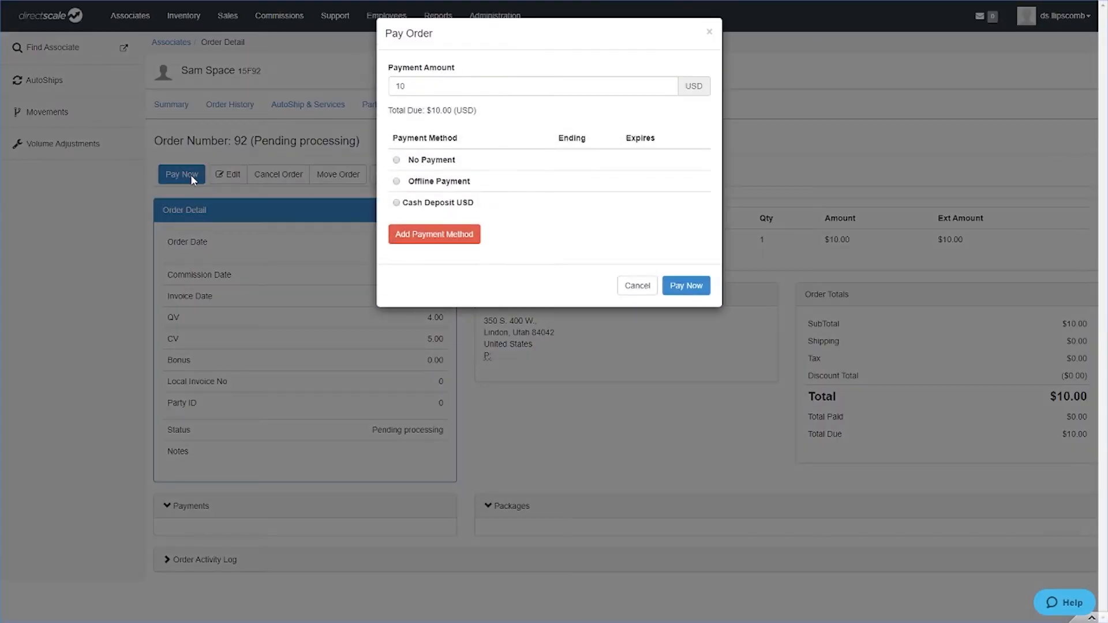
{"action": "left_click", "coordinate": [396, 202]}
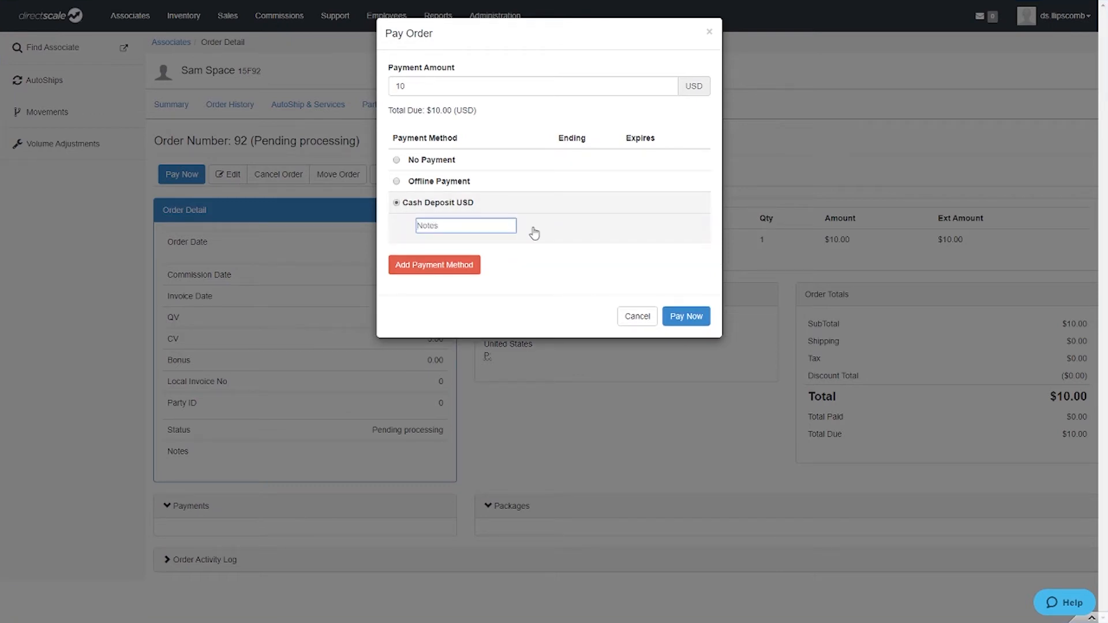
{"action": "type", "text": "Venmo - 02032020"}
{"action": "left_click", "coordinate": [705, 319]}
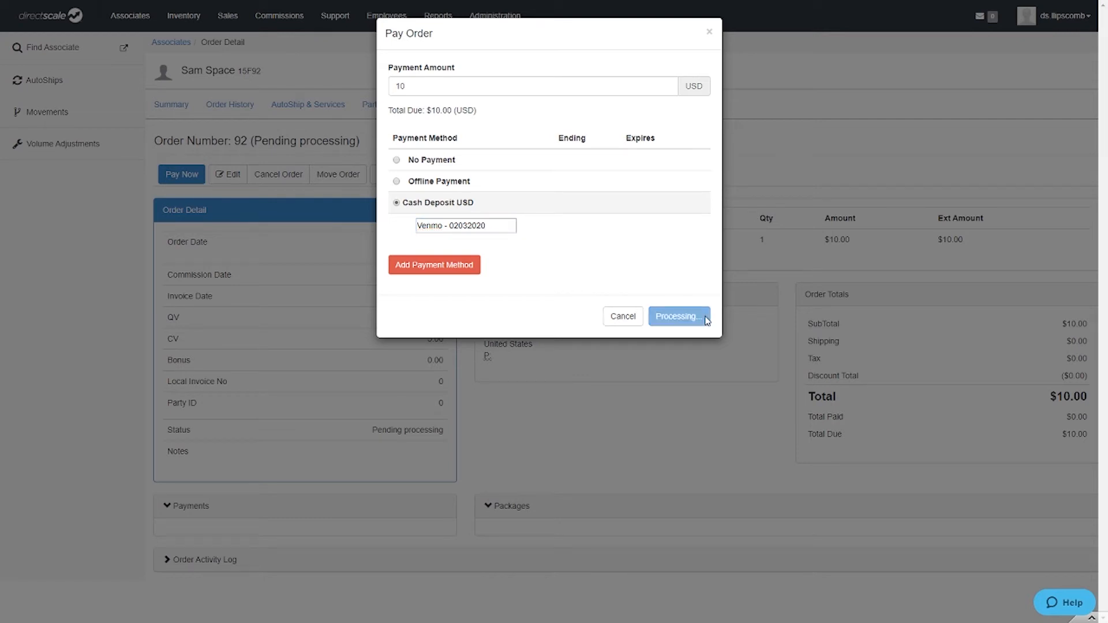
{"action": "scroll", "coordinate": [434, 148], "scroll_direction": "down", "scroll_amount": 3}
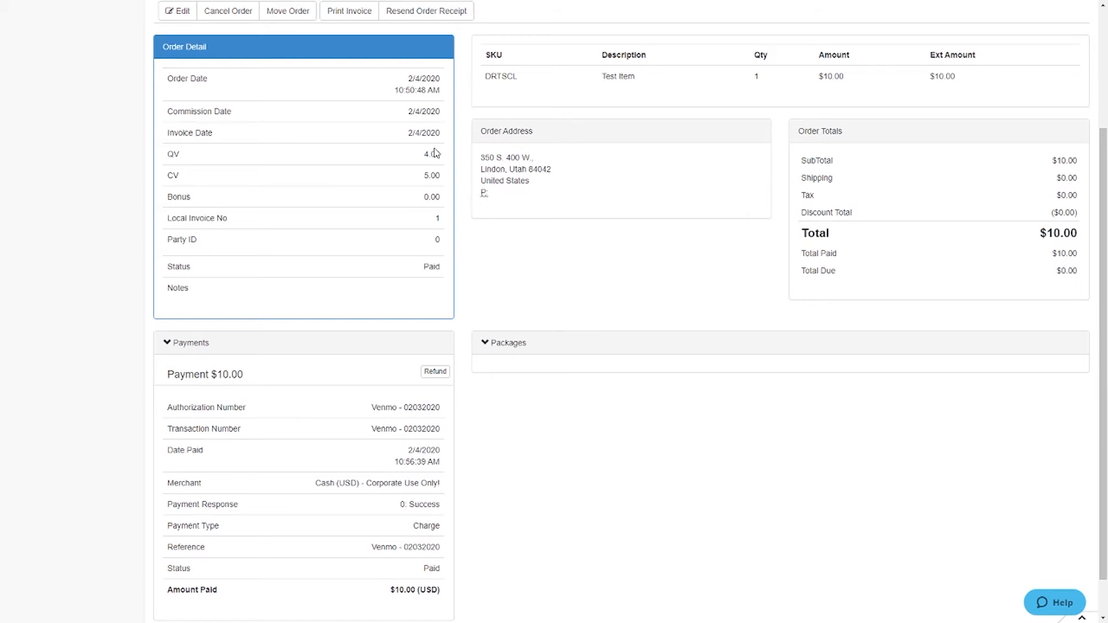
Mark the order's package as shipped with tracking number 12345 and check its shipping status
{"action": "scroll", "coordinate": [435, 152], "scroll_direction": "down", "scroll_amount": 2}
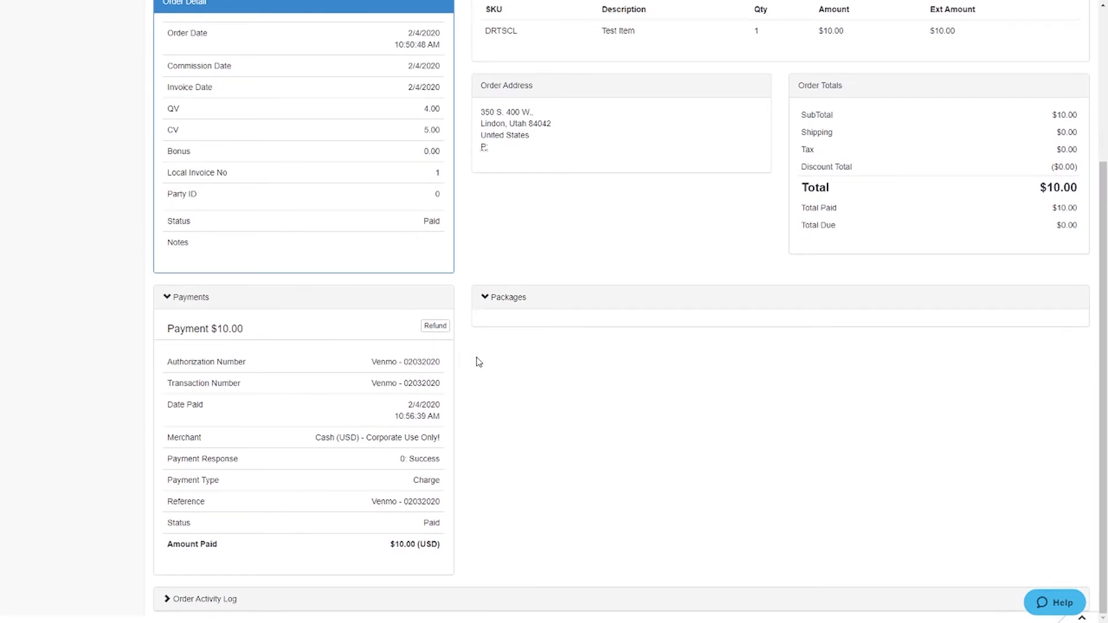
{"action": "left_click", "coordinate": [483, 299]}
{"action": "left_click", "coordinate": [483, 298]}
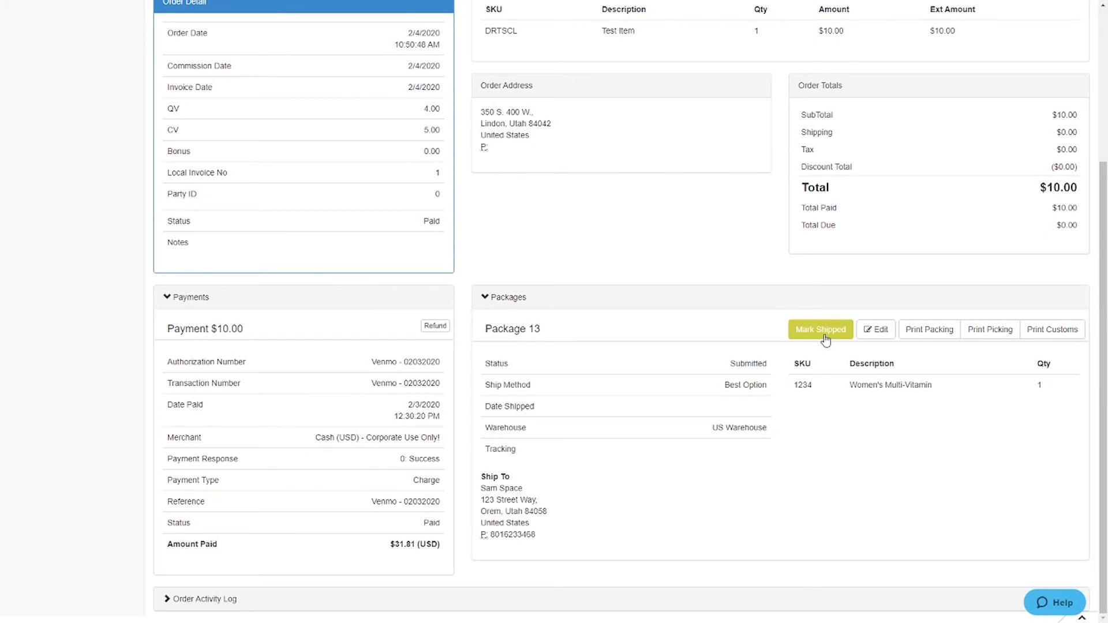
{"action": "left_click", "coordinate": [824, 331]}
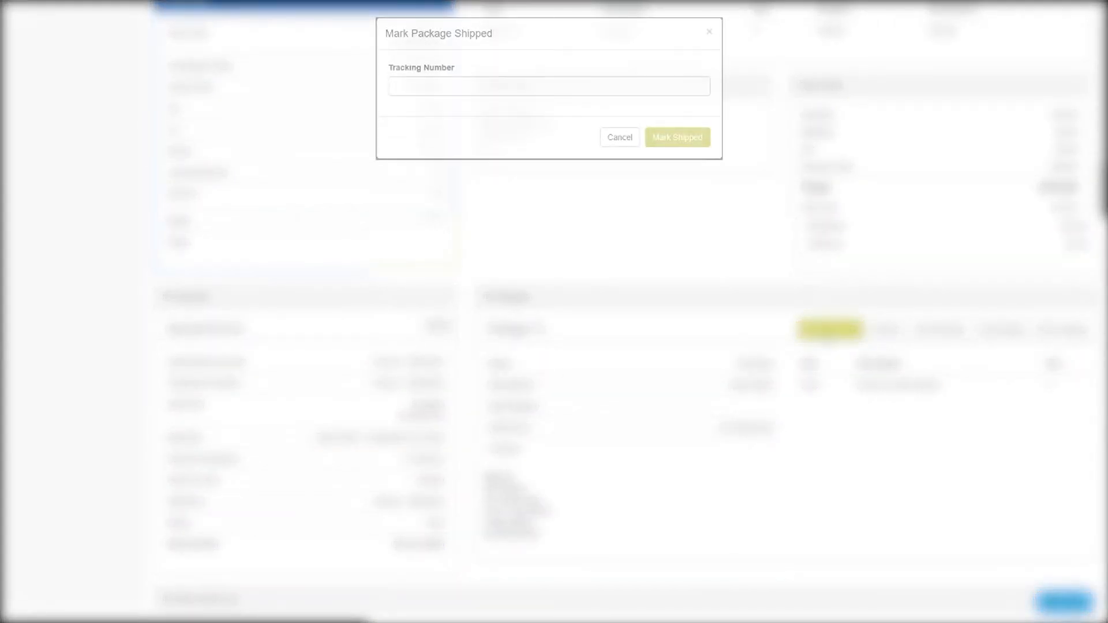
{"action": "left_click", "coordinate": [507, 90]}
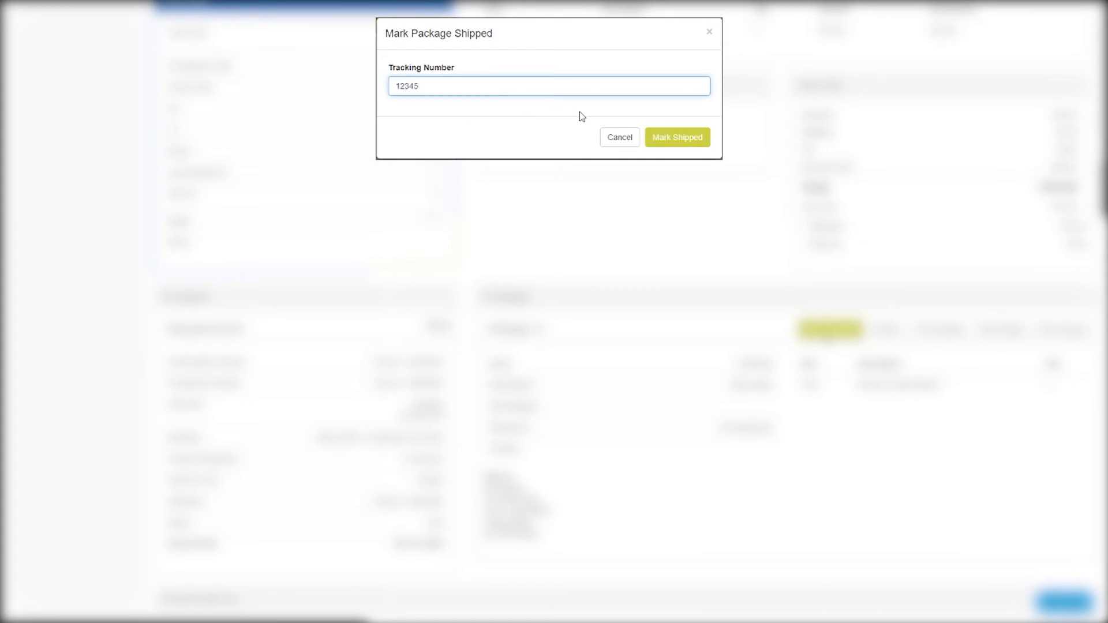
{"action": "left_click", "coordinate": [676, 142]}
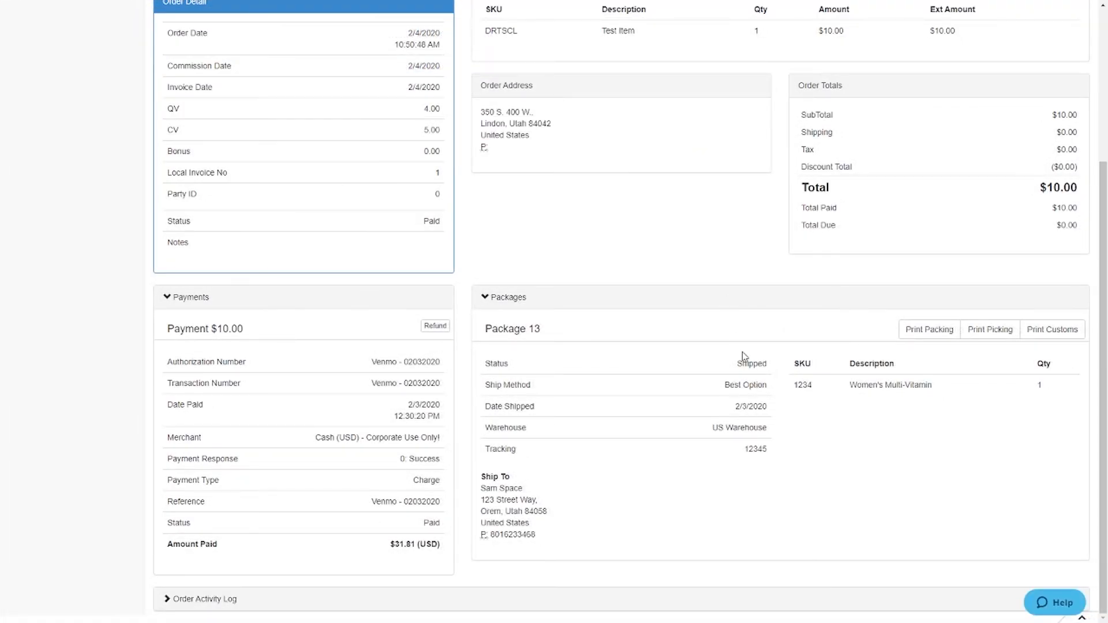
{"action": "left_click_drag", "start_coordinate": [737, 363], "coordinate": [765, 363]}
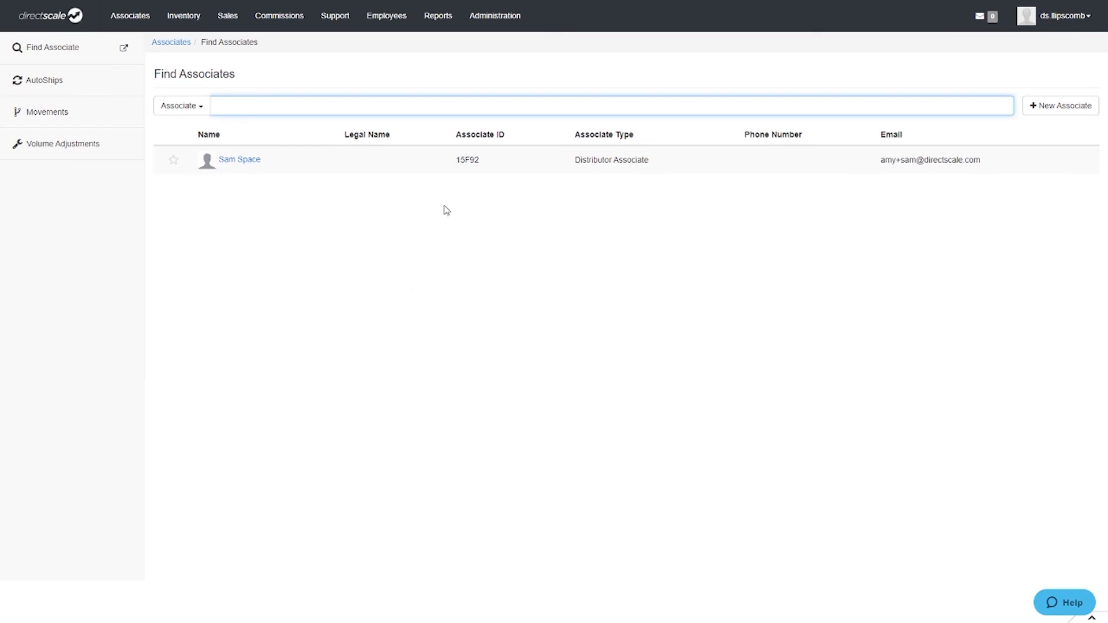
Open the Order Receipt email template for editing in the administration email settings
{"action": "left_click", "coordinate": [489, 17]}
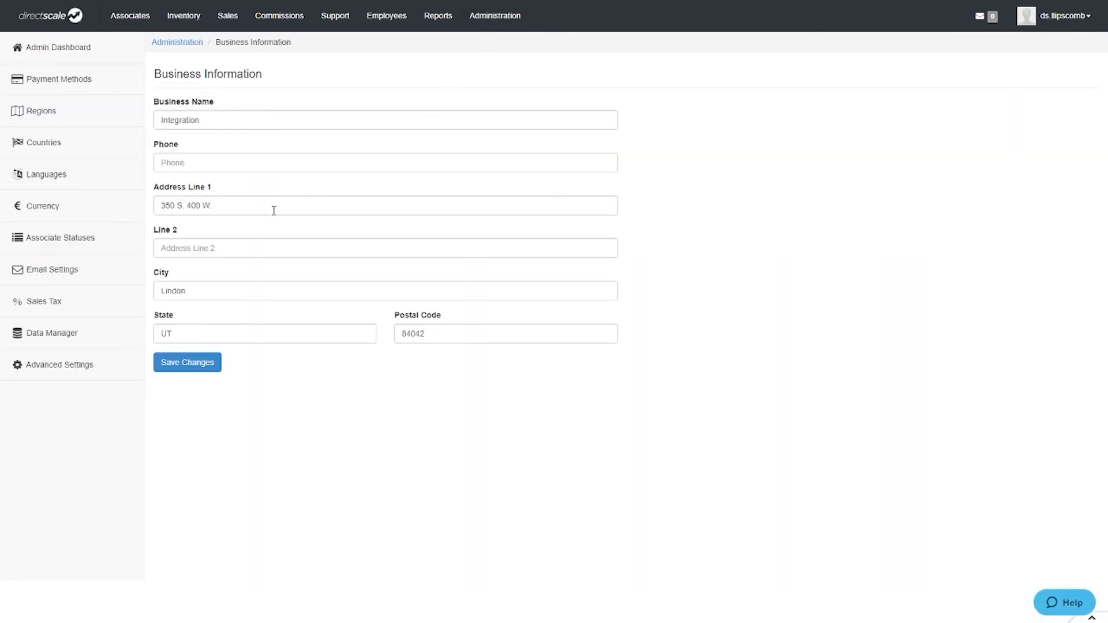
{"action": "left_click", "coordinate": [111, 284]}
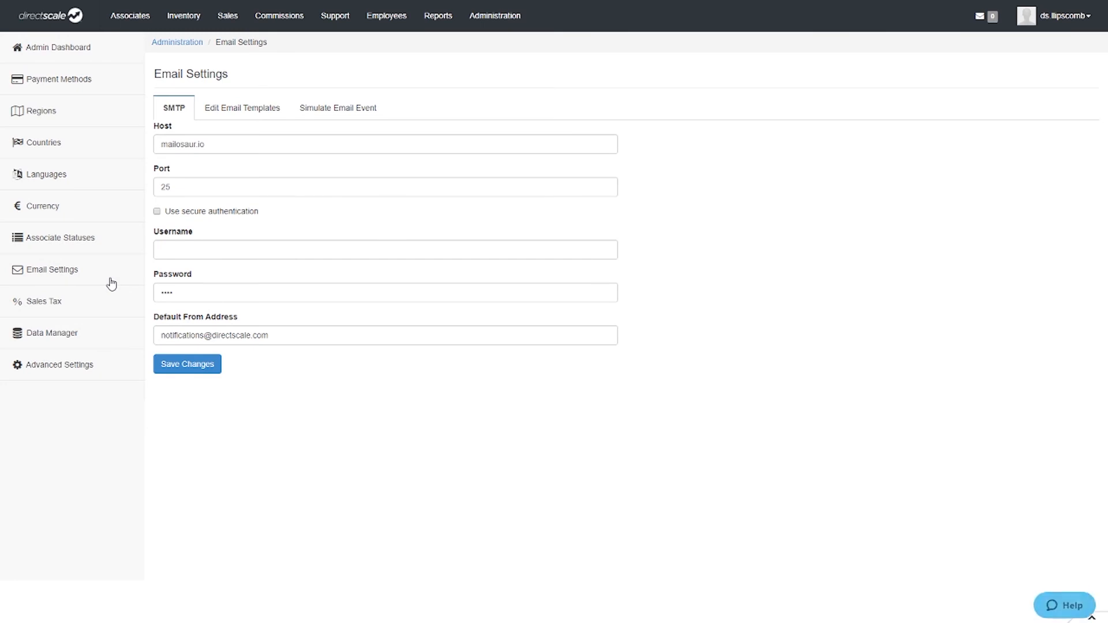
{"action": "left_click", "coordinate": [239, 116]}
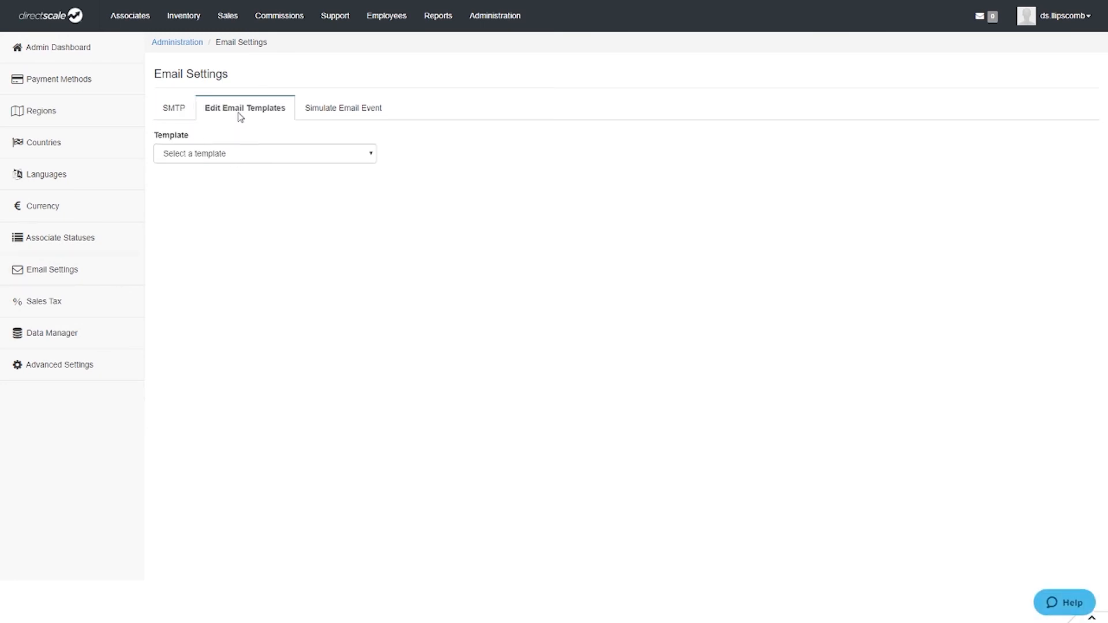
{"action": "left_click", "coordinate": [359, 161]}
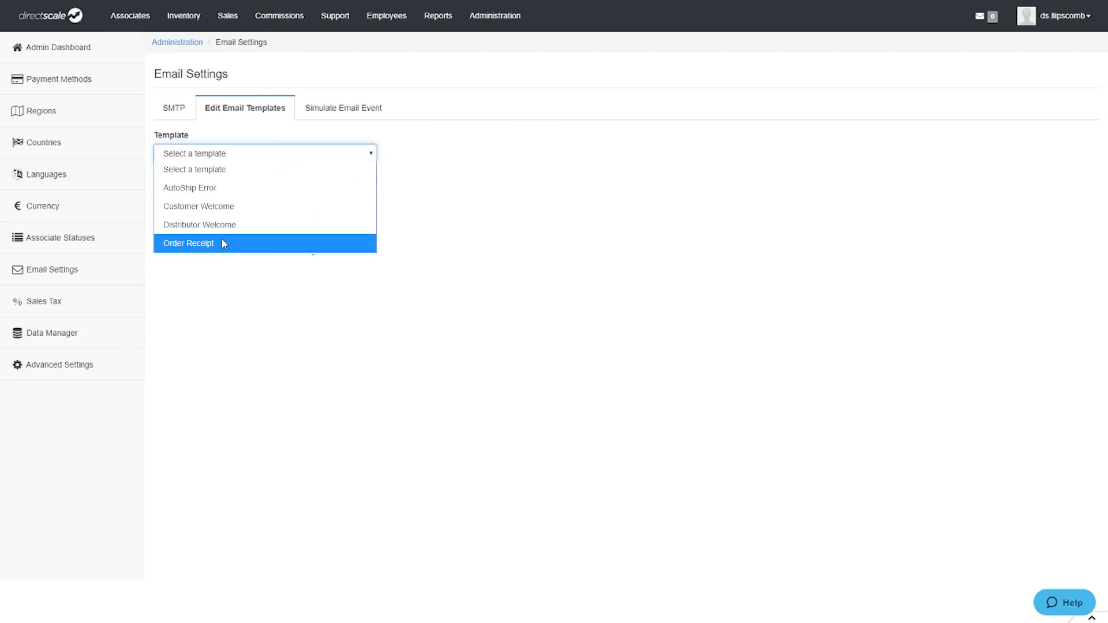
{"action": "left_click", "coordinate": [223, 242]}
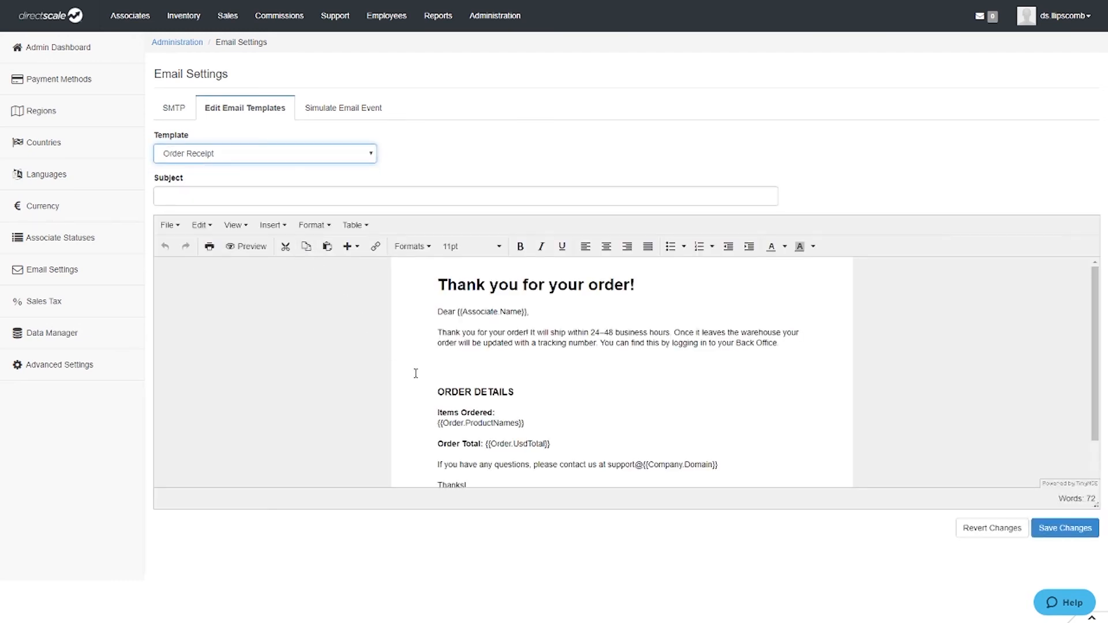
Insert a one-cell table above ORDER DETAILS containing bold "Offline Payment Instructions:" and regular "Please choose the form of payment that best suits you."
{"action": "left_click_drag", "start_coordinate": [438, 395], "coordinate": [518, 395]}
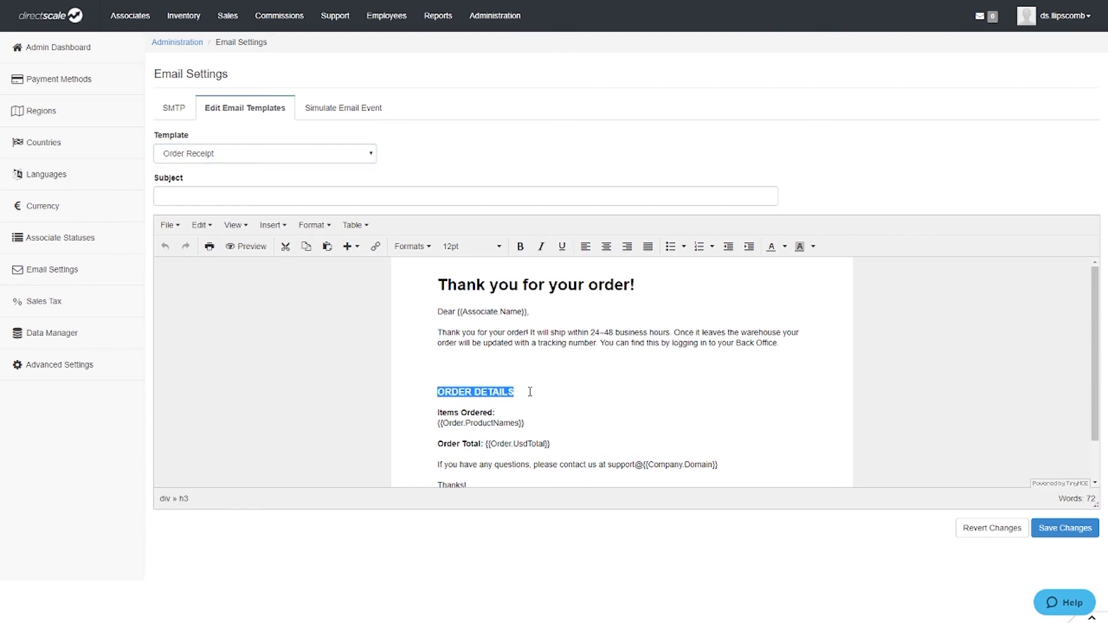
{"action": "left_click", "coordinate": [438, 356]}
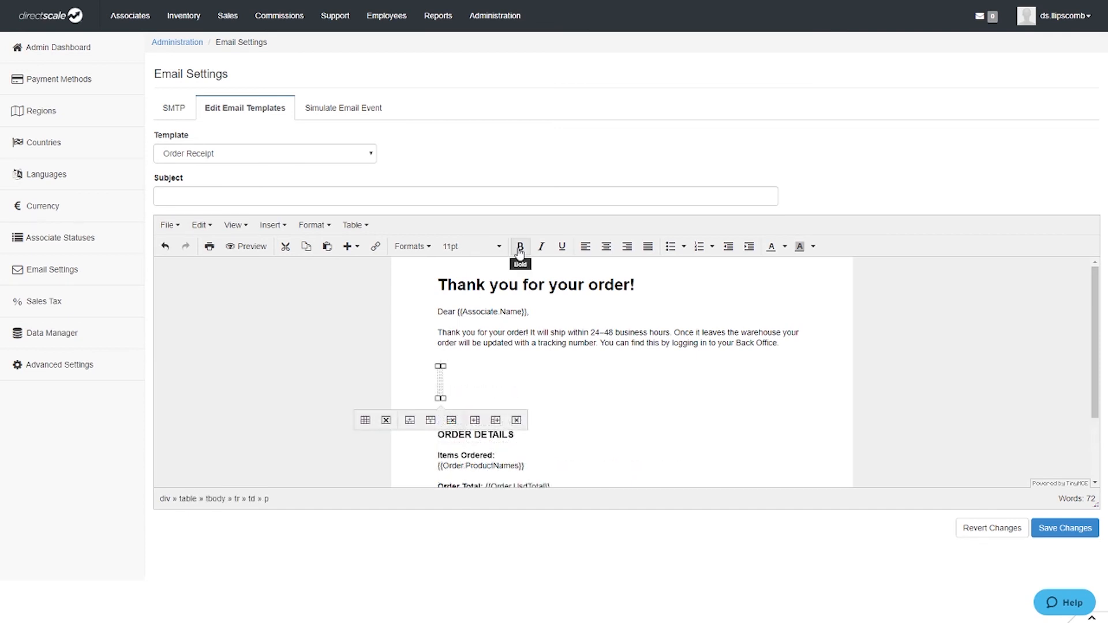
{"action": "left_click", "coordinate": [520, 247]}
{"action": "type", "text": "Offline Payment Instructions:"}
{"action": "key", "text": "ctrl+b"}
{"action": "type", "text": "Please choose the form of payment that best"}
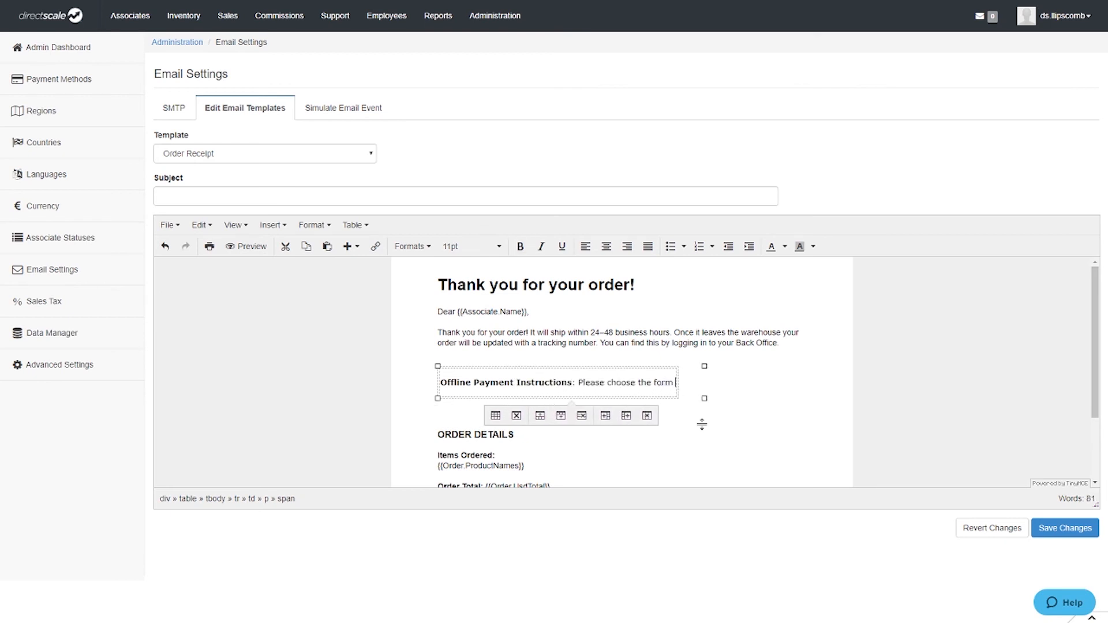
{"action": "type", "text": " suits you."}
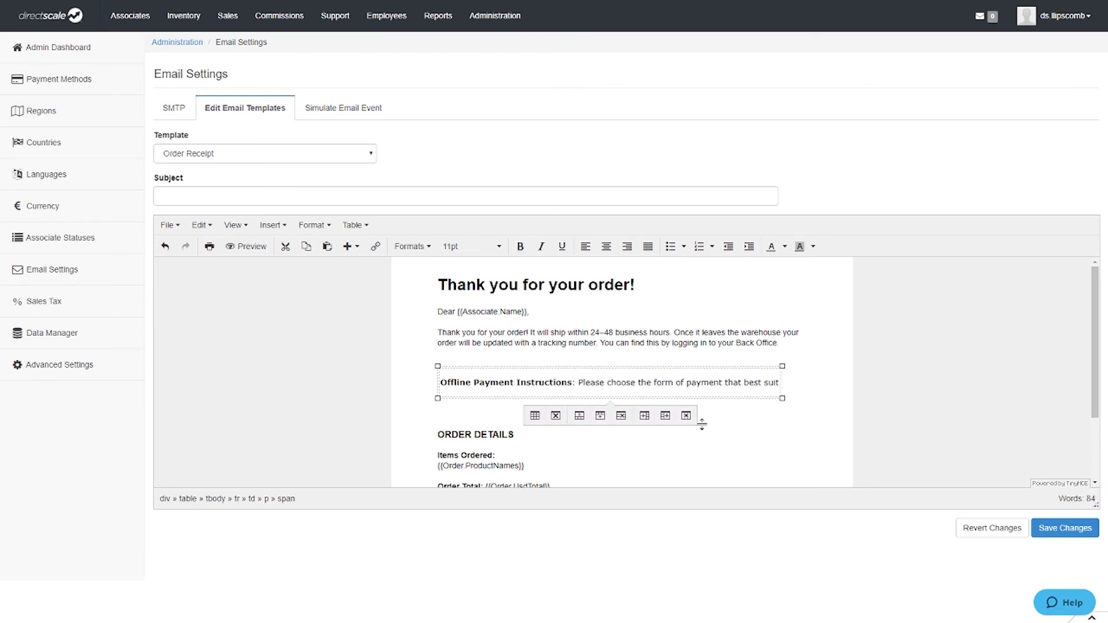
Add bullets for cash or check with a phone number to call, "Venmo the amount owed to ds_venmo" and "Paypal the amount owed to ds_paypal"
{"action": "key", "text": "Return"}
{"action": "type", "text": "* Cash or"}
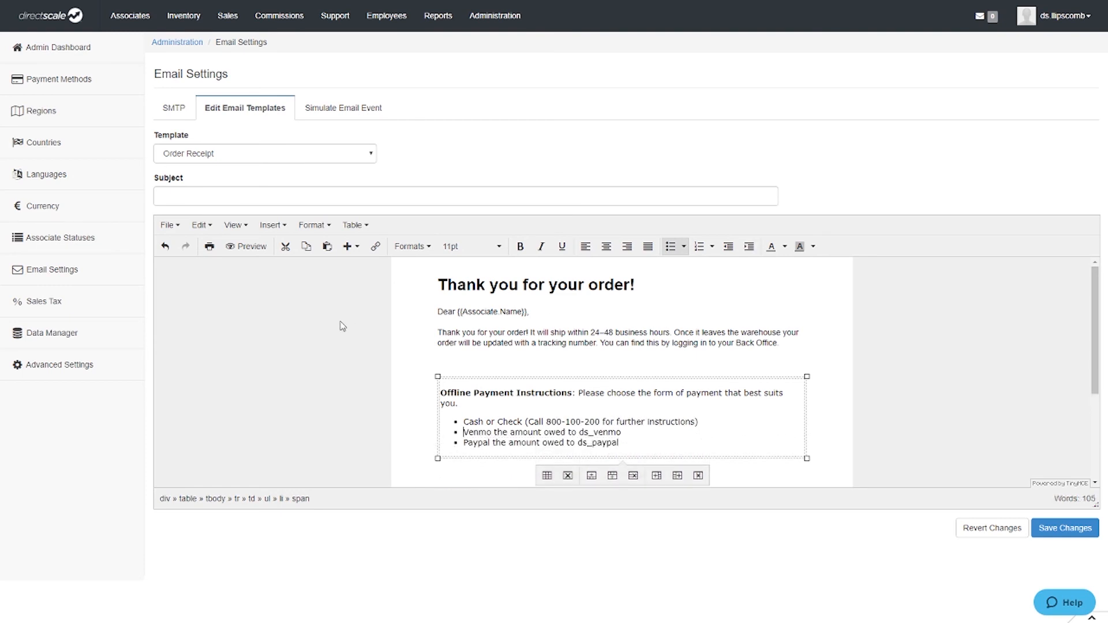
{"action": "left_click", "coordinate": [233, 225]}
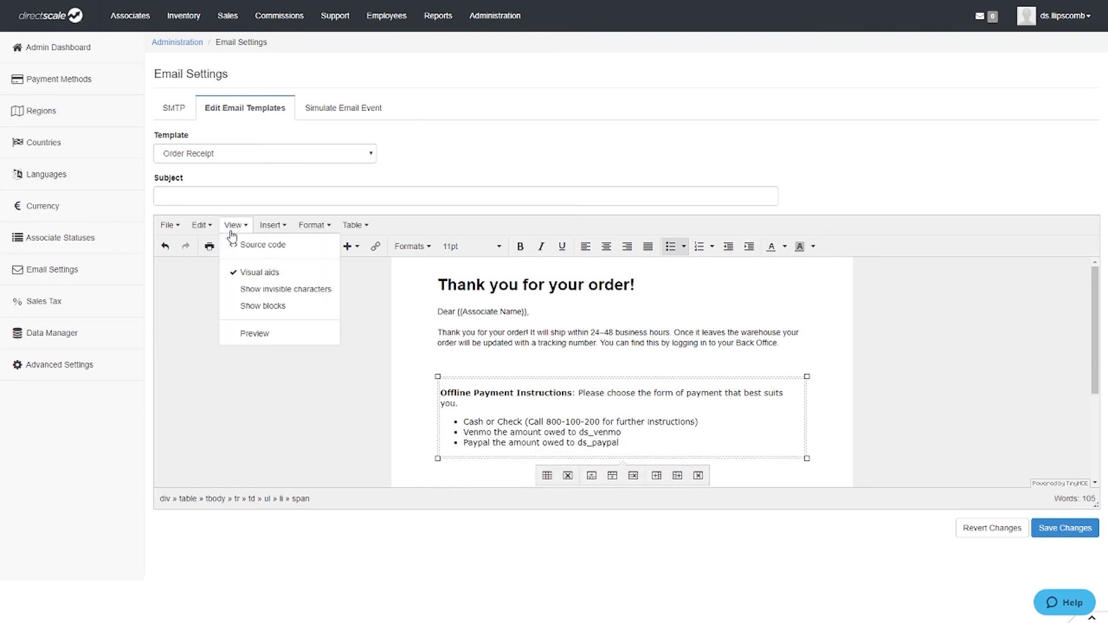
{"action": "left_click", "coordinate": [239, 248]}
{"action": "scroll", "coordinate": [638, 297], "scroll_direction": "down", "scroll_amount": 6}
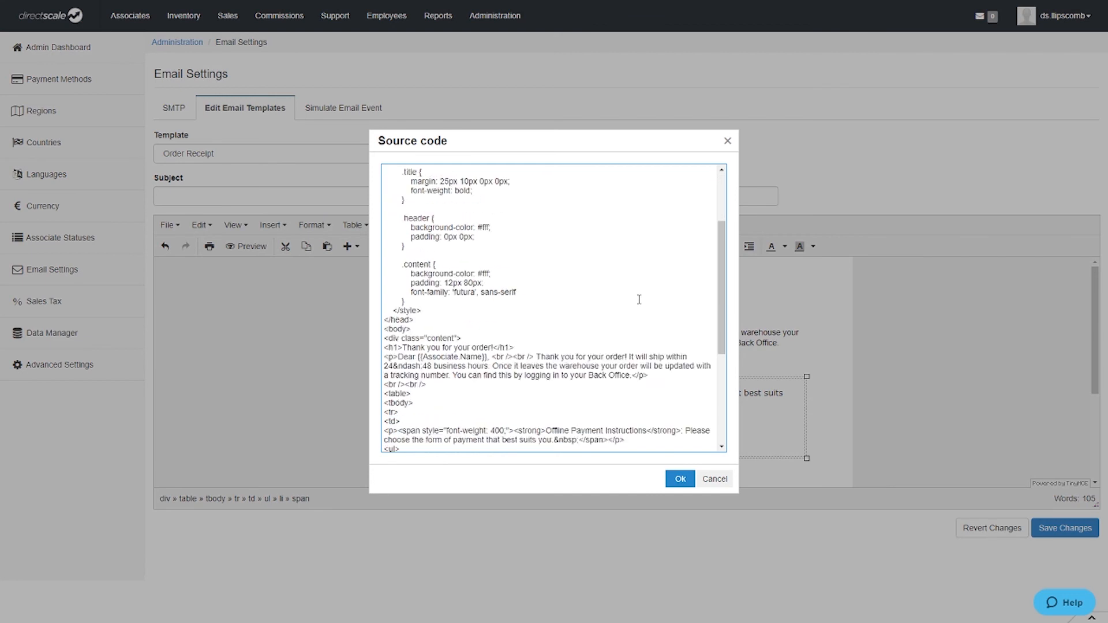
{"action": "type", "text": "<a href=\""}
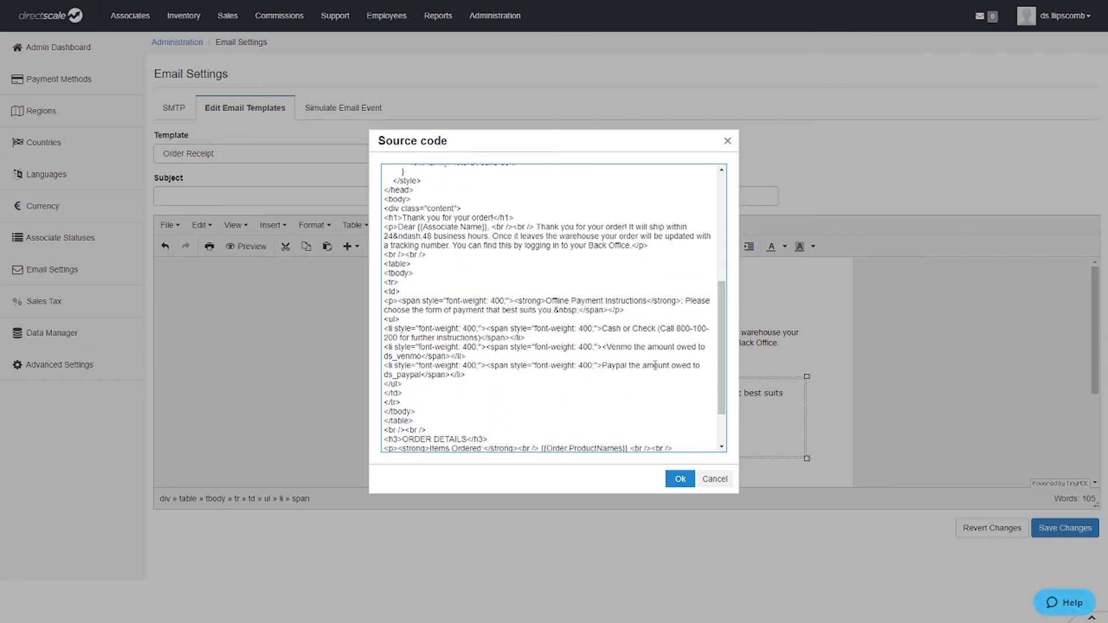
{"action": "type", "text": "www.venmo.com\""}
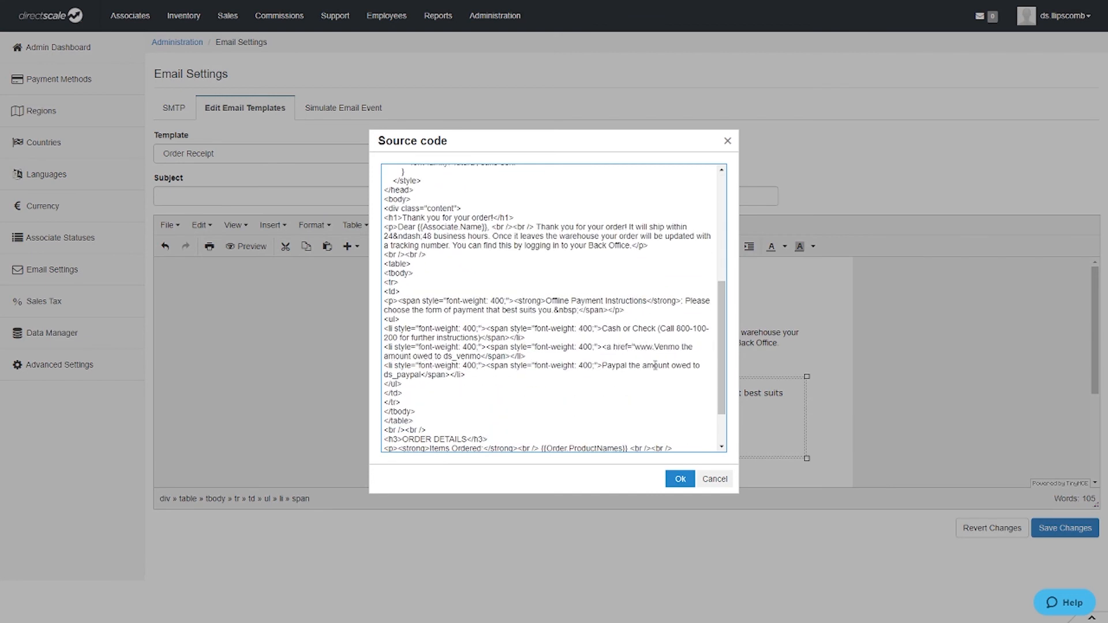
{"action": "type", "text": ">Venmo</a>"}
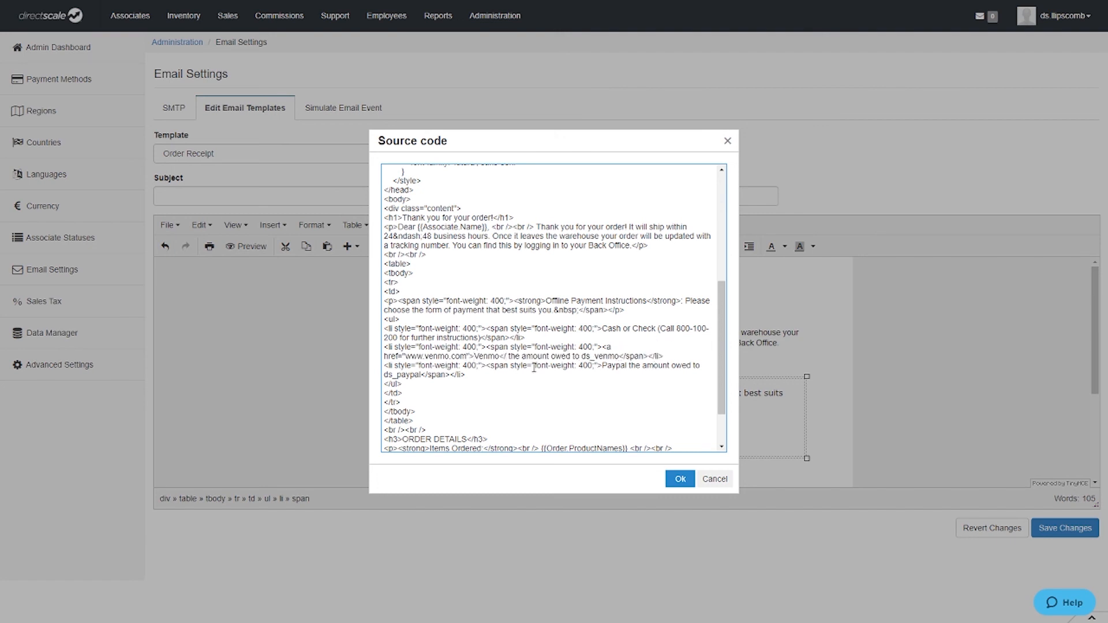
{"action": "left_click", "coordinate": [675, 479]}
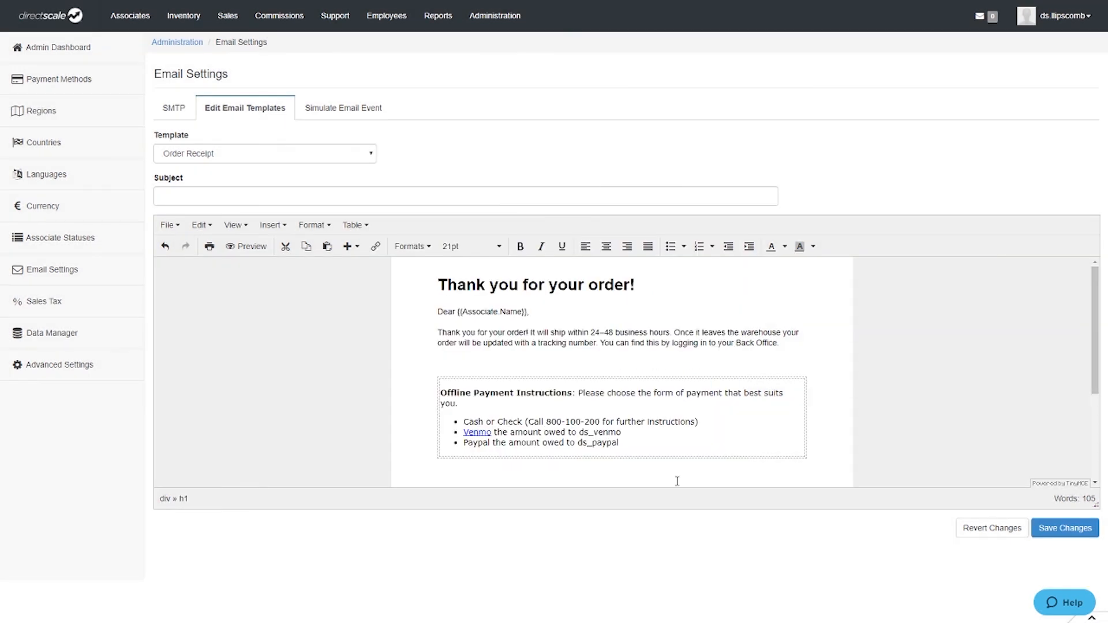
{"action": "left_click_drag", "start_coordinate": [490, 437], "coordinate": [463, 432]}
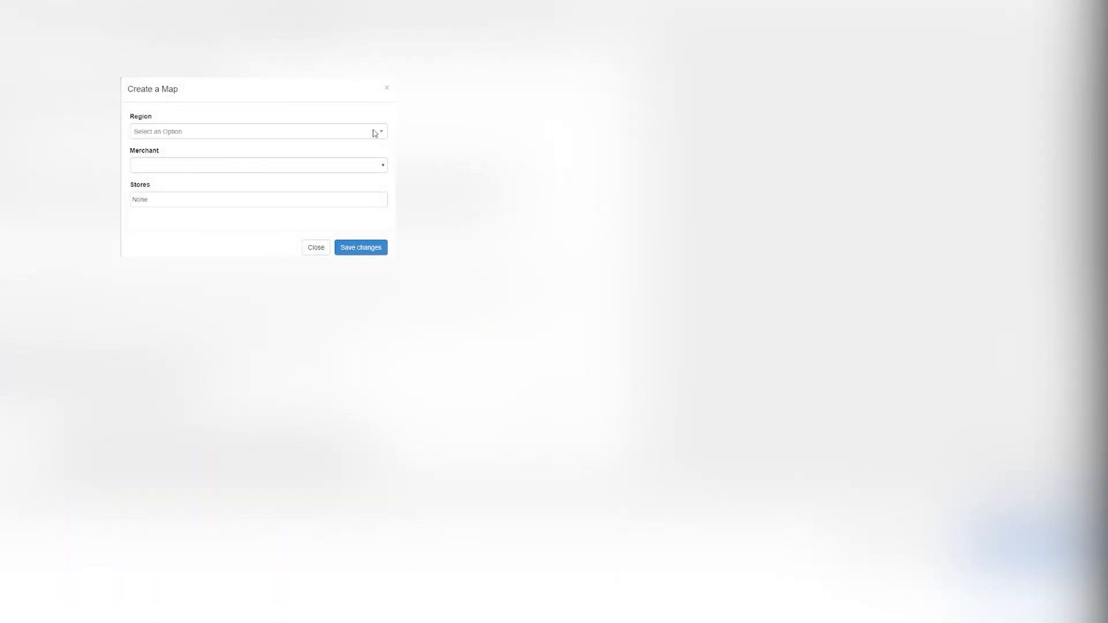
{"action": "left_click", "coordinate": [374, 134]}
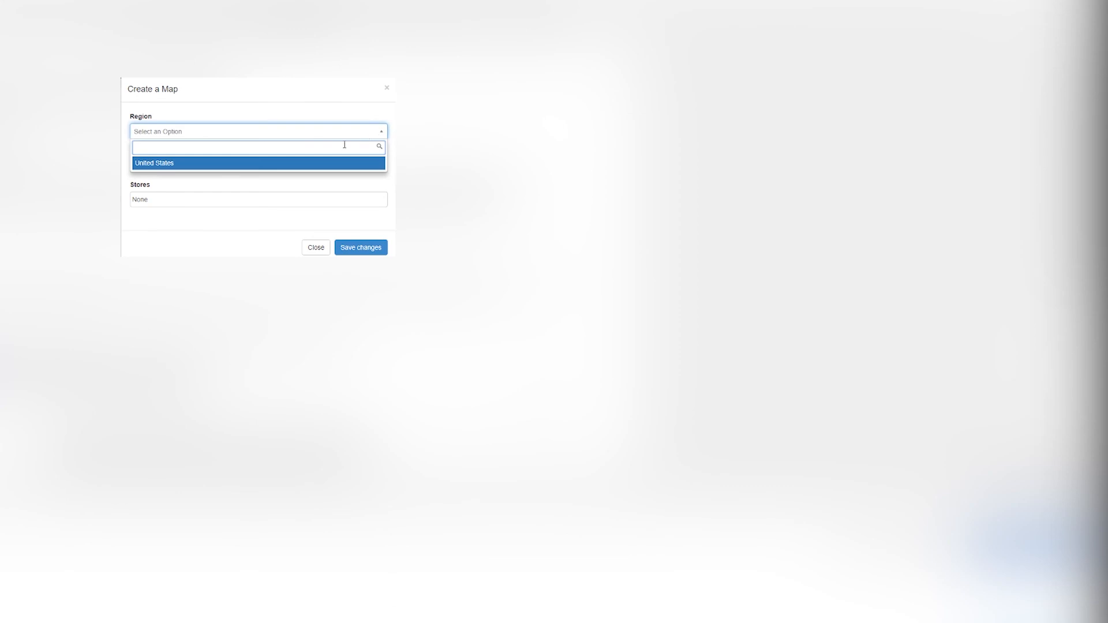
{"action": "left_click", "coordinate": [321, 163]}
{"action": "left_click", "coordinate": [254, 199]}
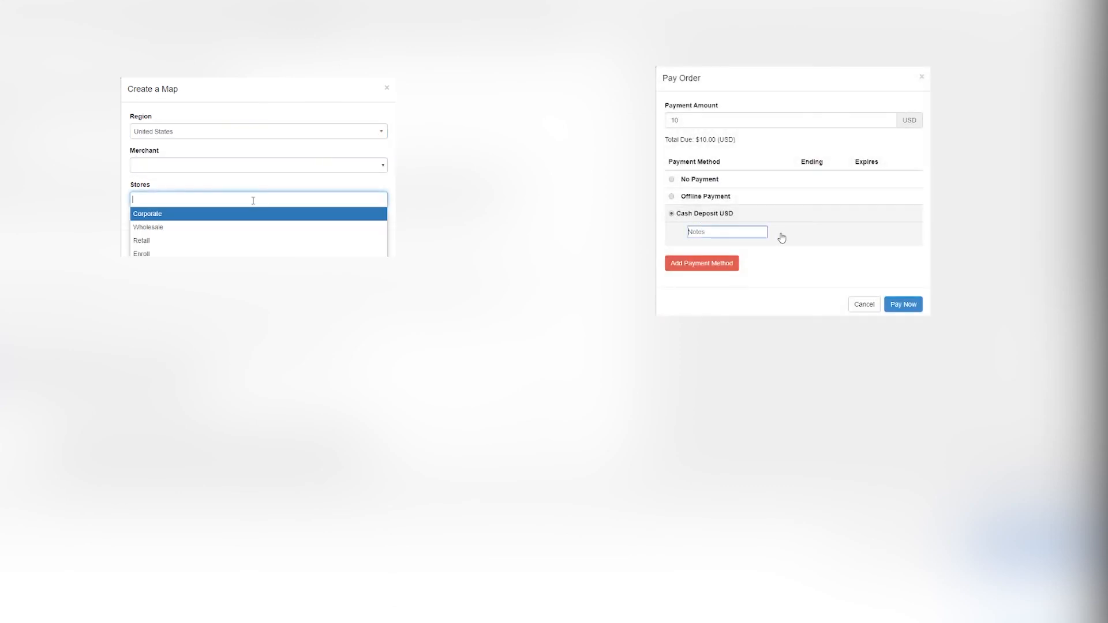
{"action": "left_click", "coordinate": [234, 216]}
{"action": "type", "text": "VenmoOffline Payment Instructions: Please choose the form of p"}
{"action": "left_click", "coordinate": [237, 202]}
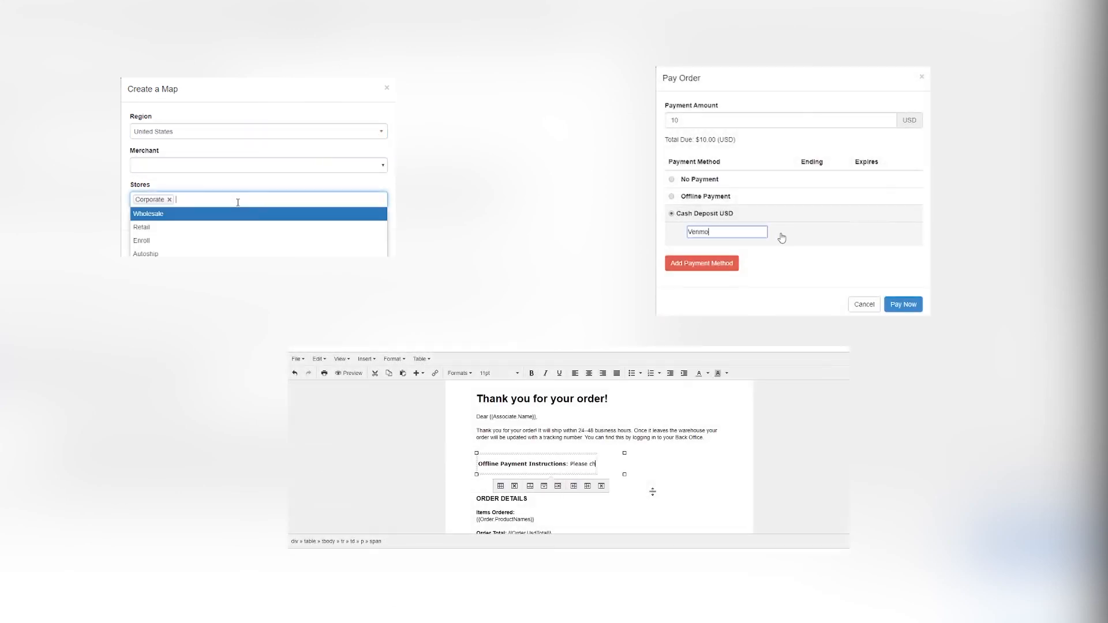
{"action": "left_click", "coordinate": [226, 218]}
{"action": "type", "text": "ayment that best suit"}
{"action": "left_click", "coordinate": [246, 201]}
{"action": "type", "text": "-"}
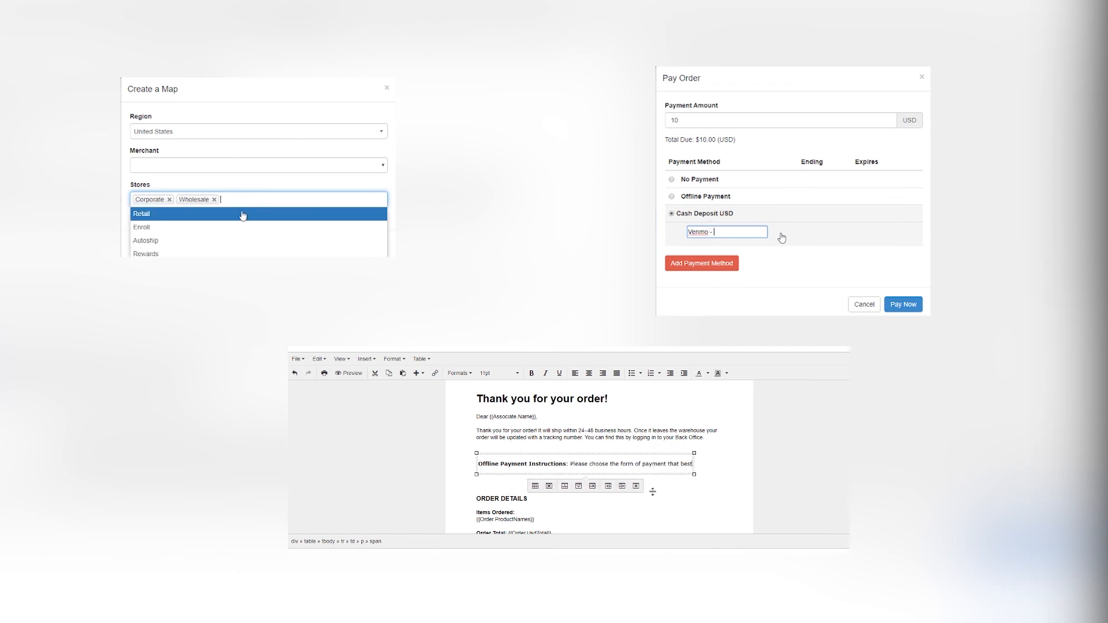
{"action": "left_click", "coordinate": [238, 221]}
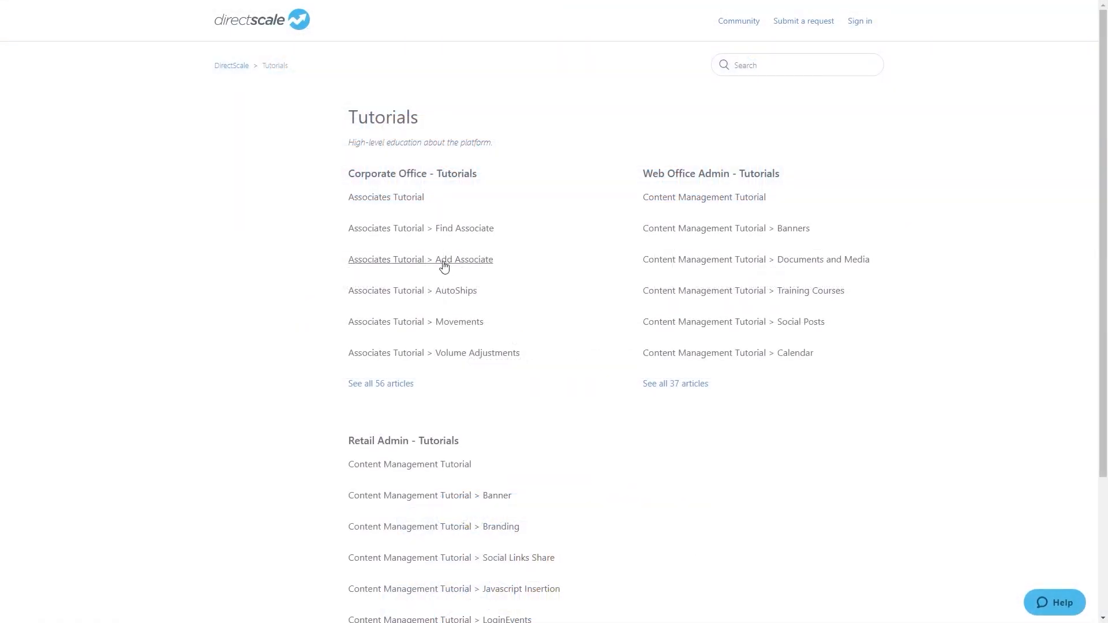
Open the Add Associate tutorial in the help center and enter the help question "How to add a new market?"
{"action": "left_click", "coordinate": [444, 265]}
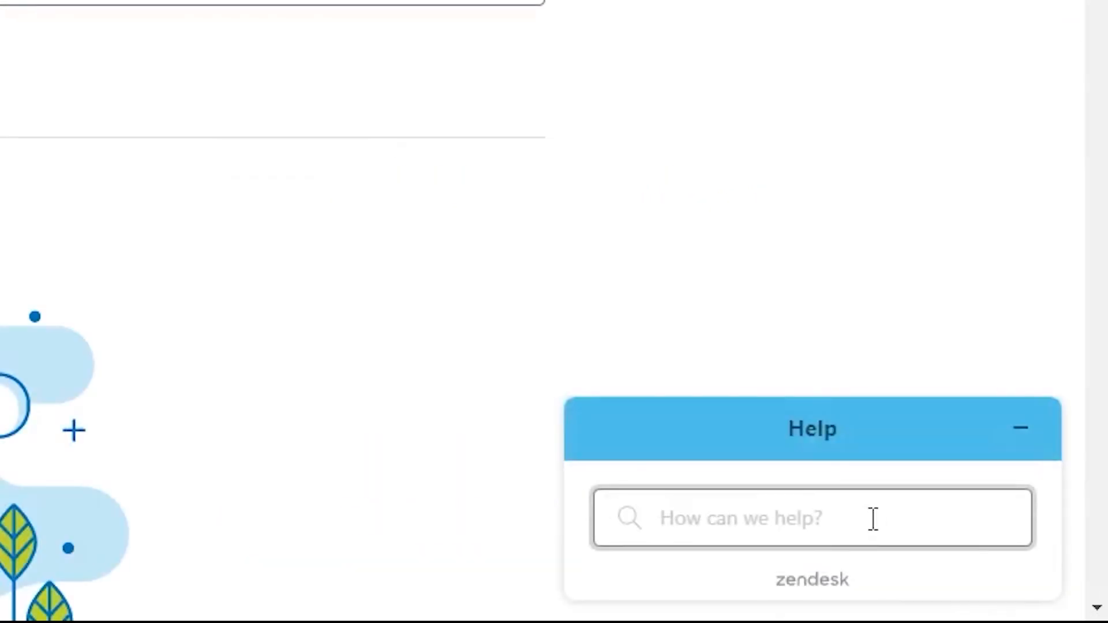
{"action": "type", "text": "How to add a new market?"}
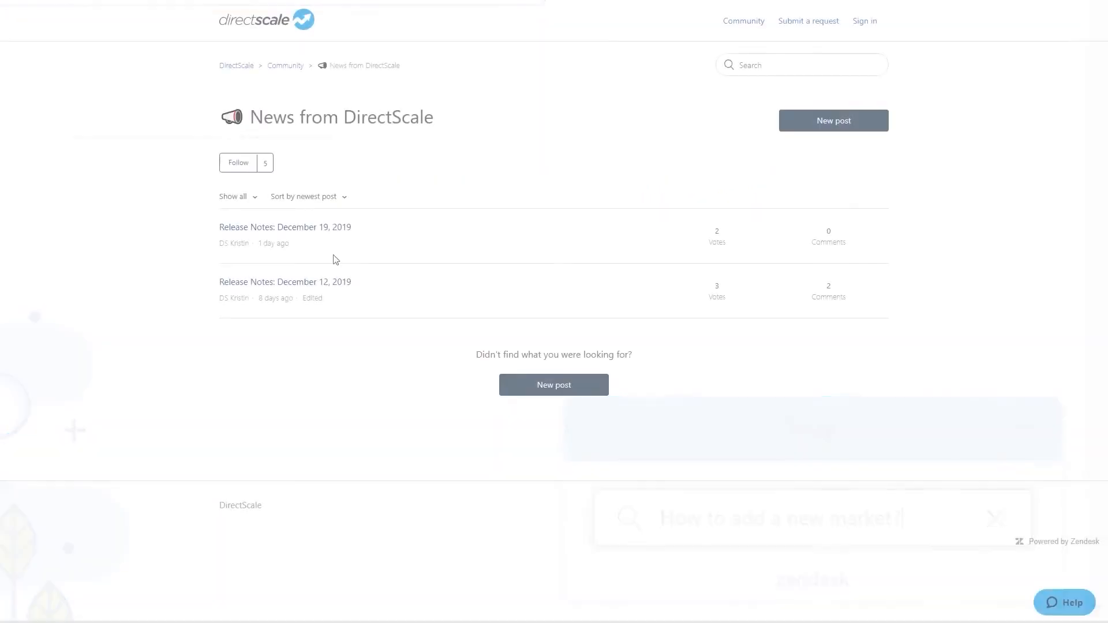
Open the December 12, 2019 release notes and read through the improvements and bug fixes
{"action": "left_click", "coordinate": [341, 282]}
{"action": "scroll", "coordinate": [661, 326], "scroll_direction": "down", "scroll_amount": 7}
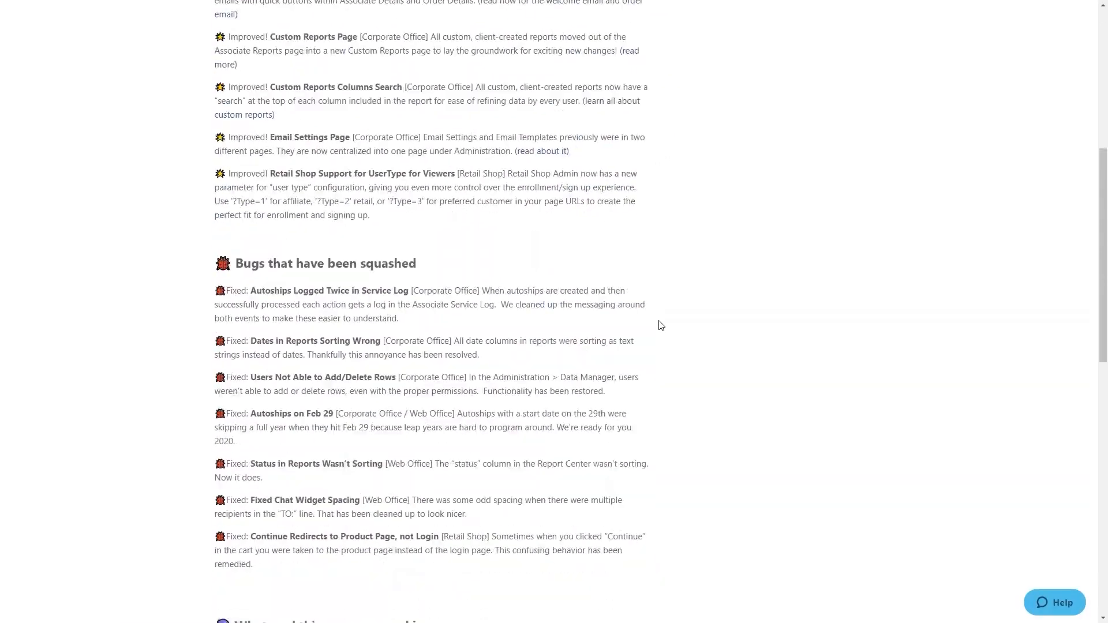